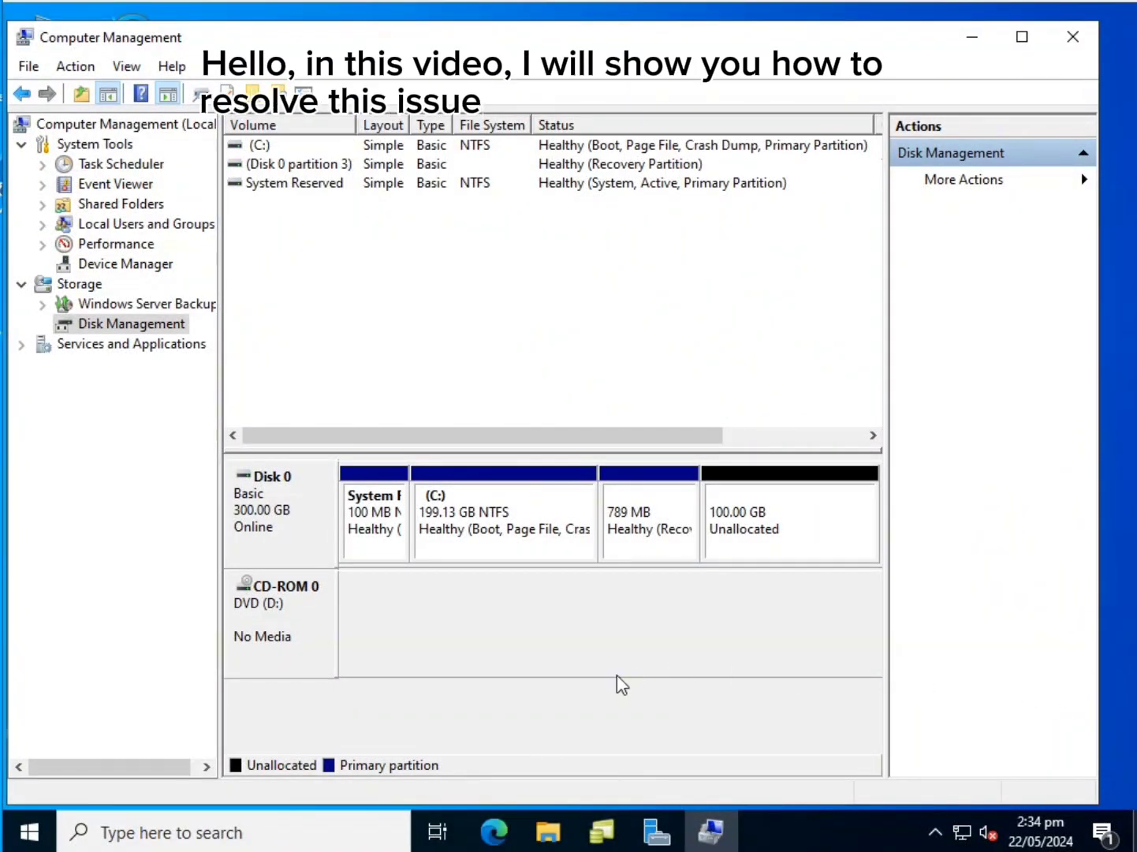
Check the properties of Local Disk (C:) in This PC, then close them without changes.
click(548, 831)
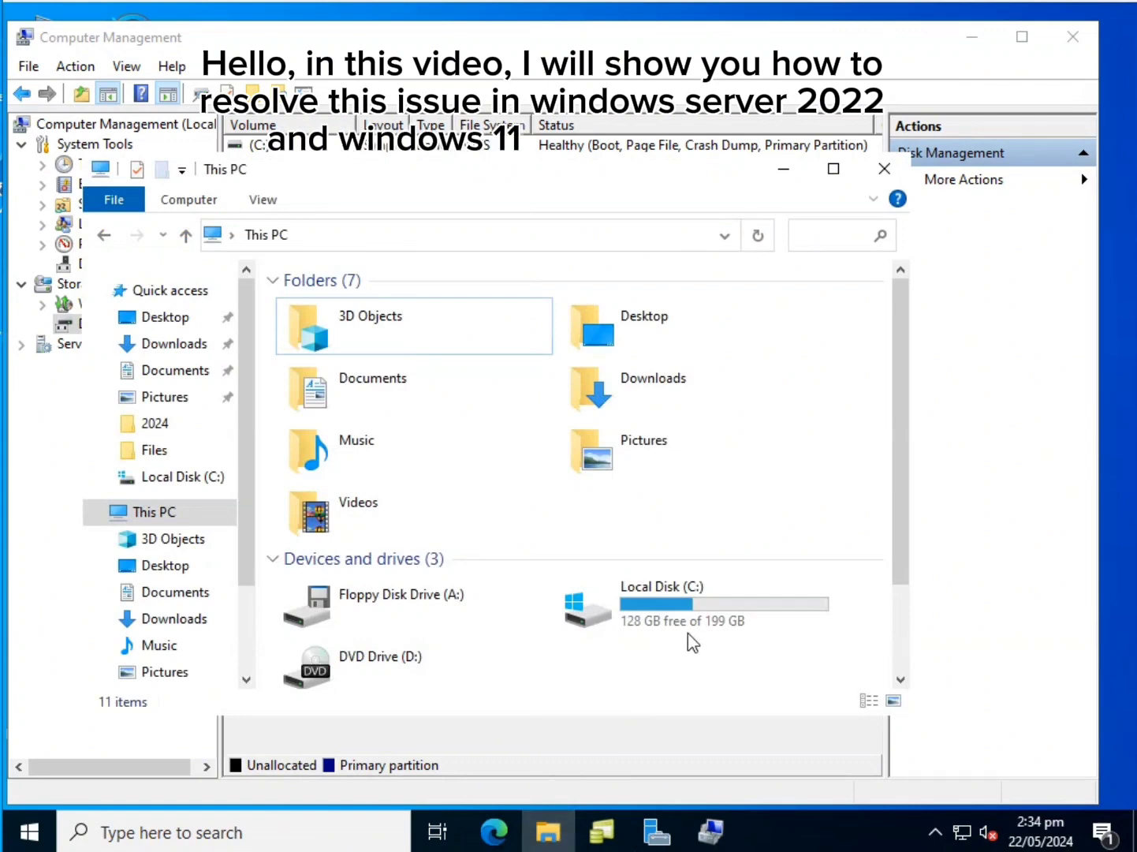
right_click(649, 606)
click(688, 590)
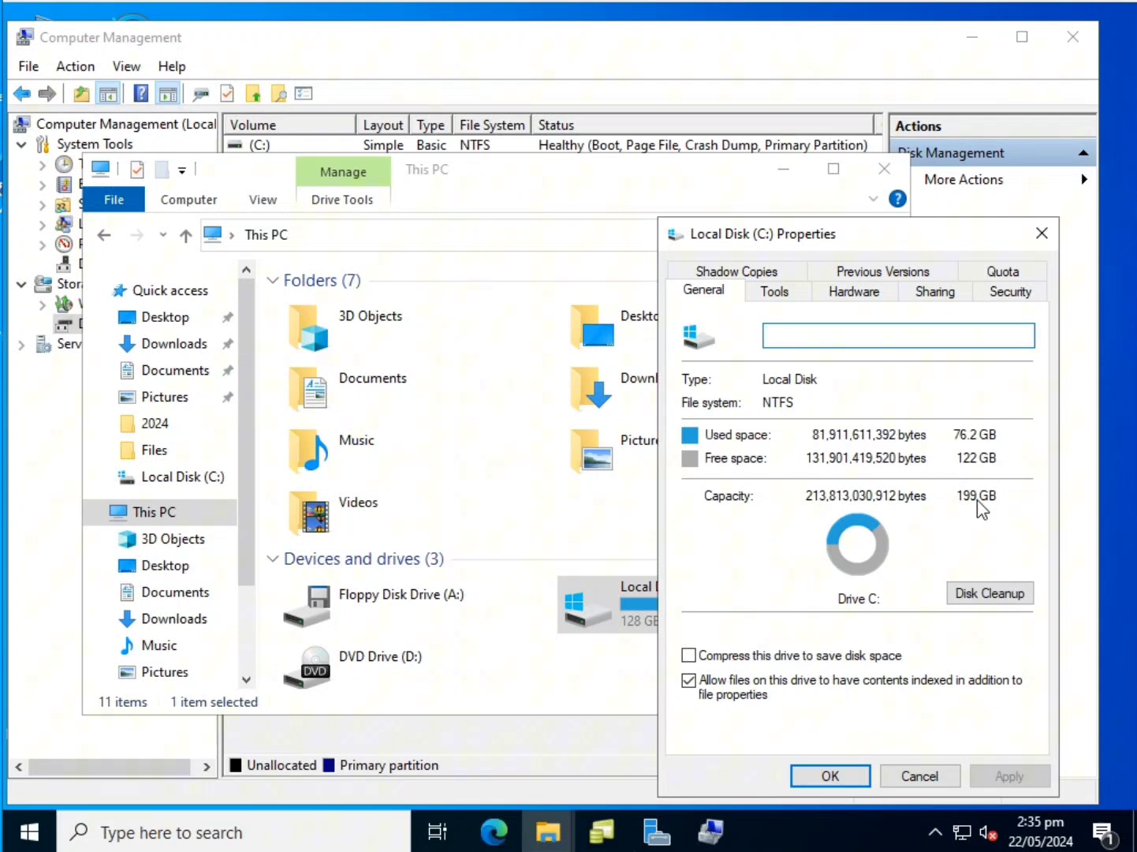
click(915, 775)
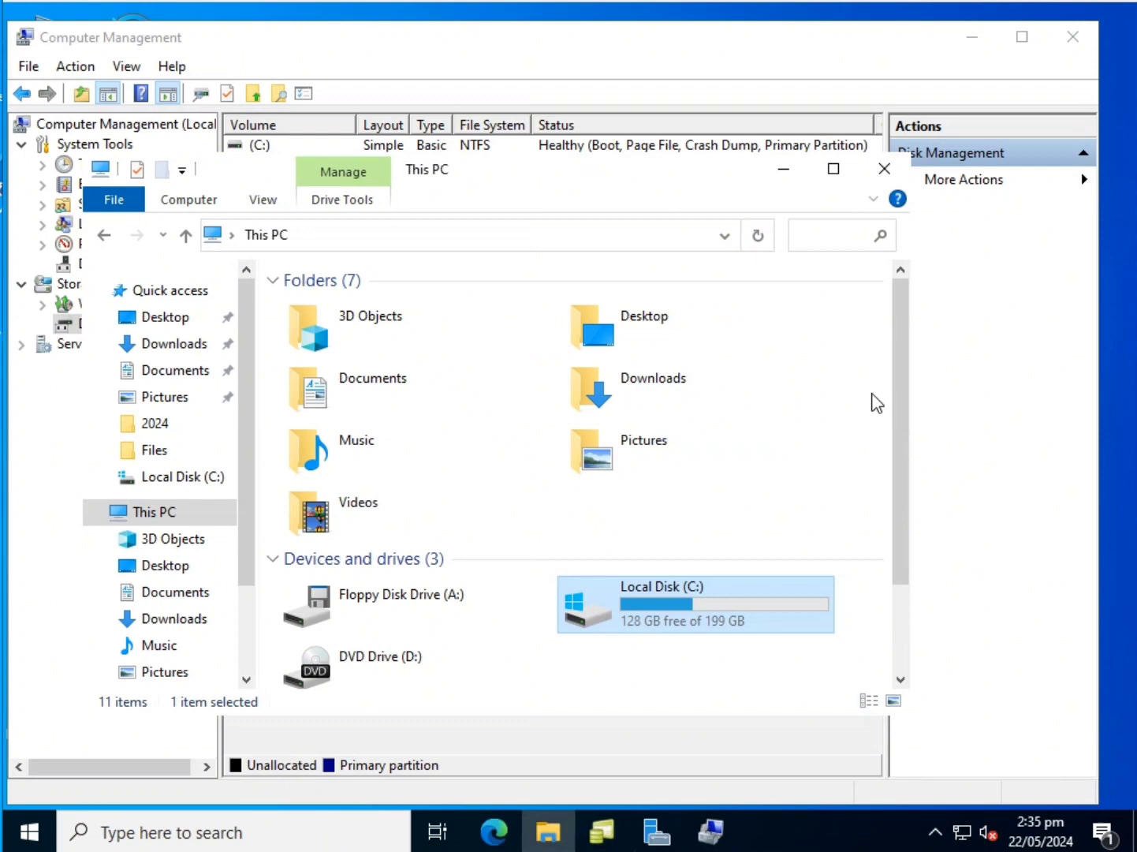
In Computer Management, inspect the 100 GB unallocated space and the C: partition's options.
click(858, 65)
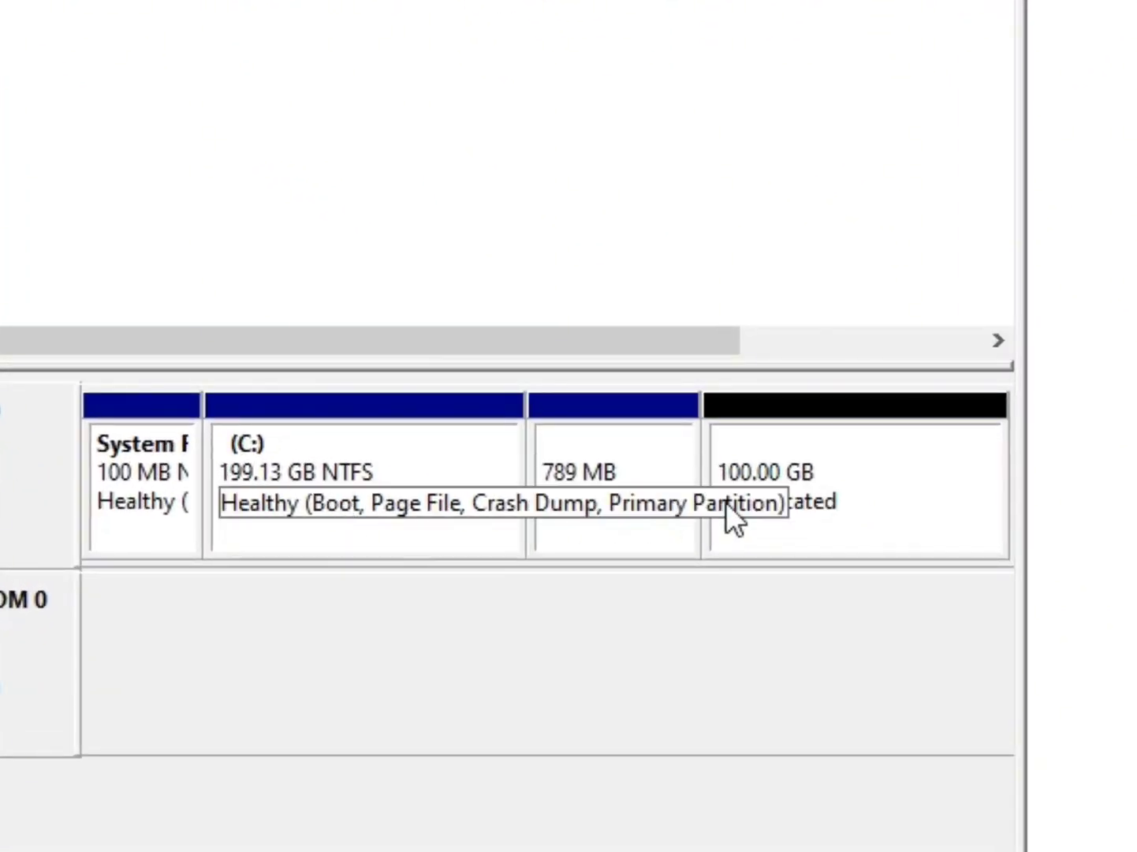
click(868, 493)
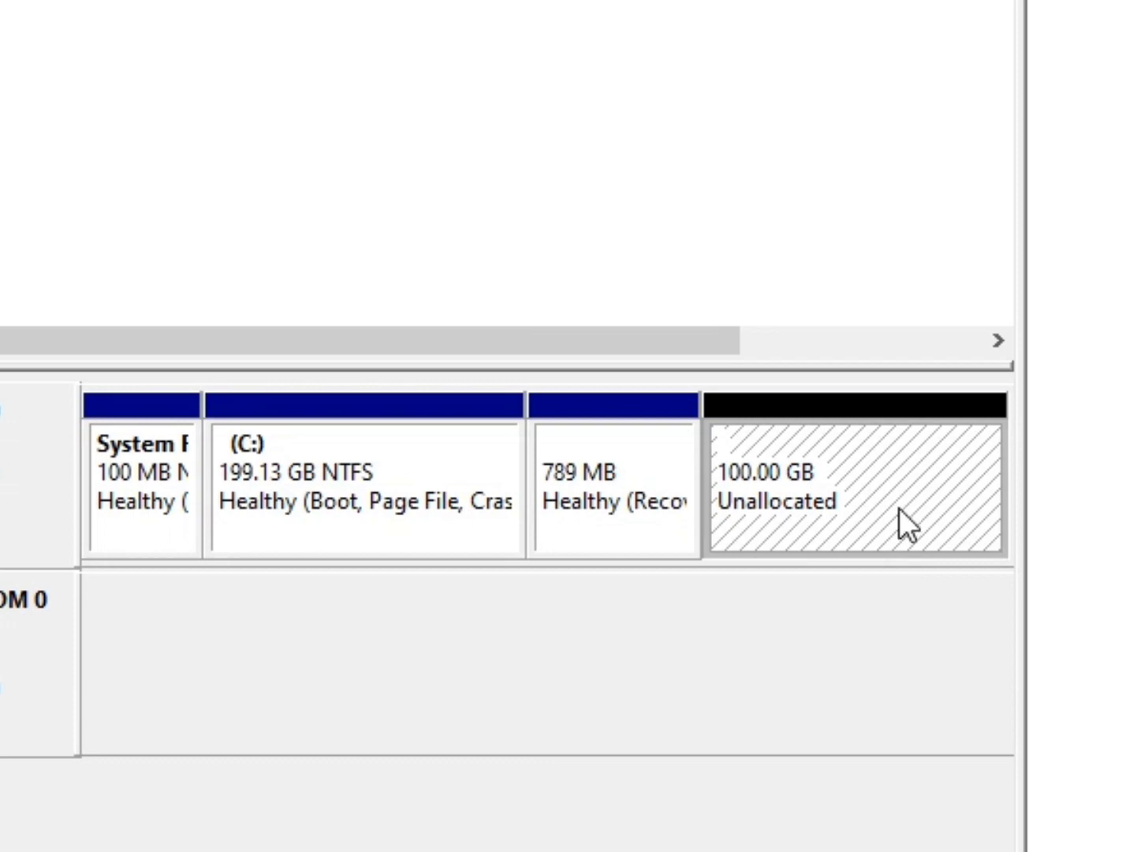
right_click(457, 534)
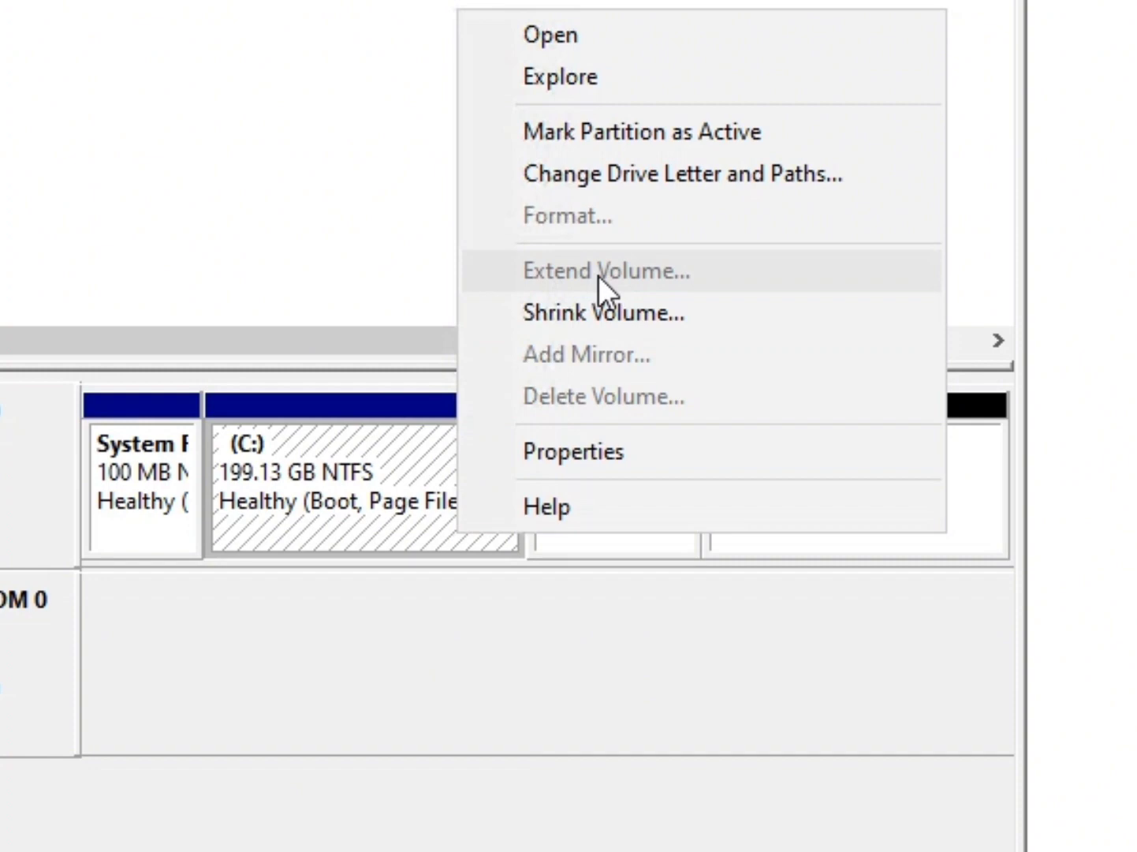
click(552, 715)
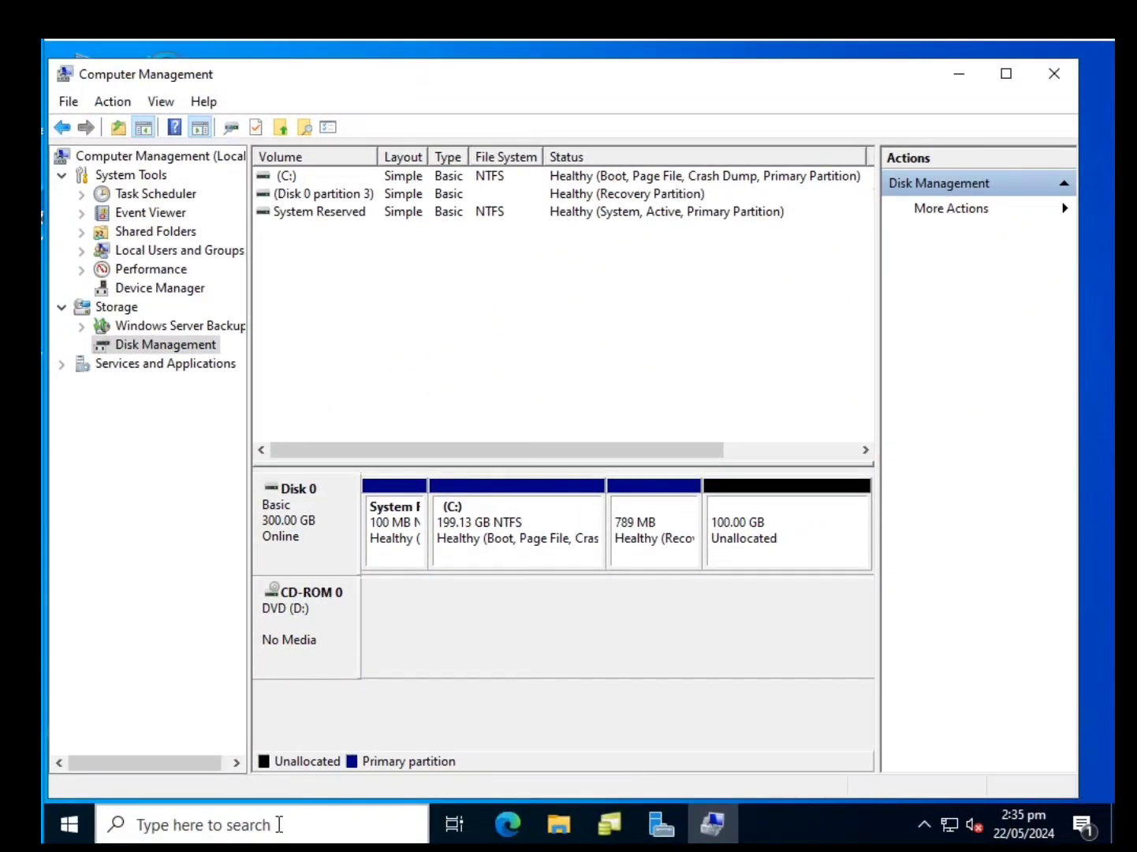
Launch cmd as administrator from the Run dialog found via Windows search.
click(277, 825)
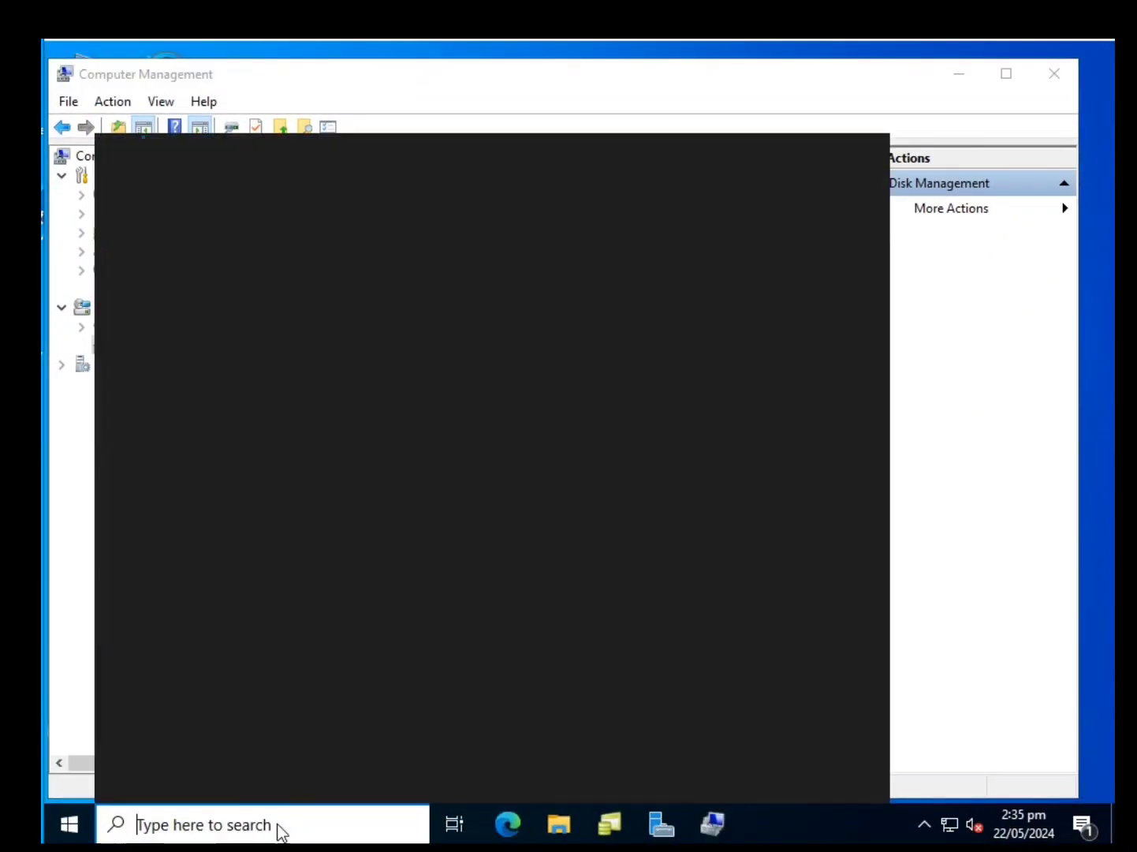
text(run)
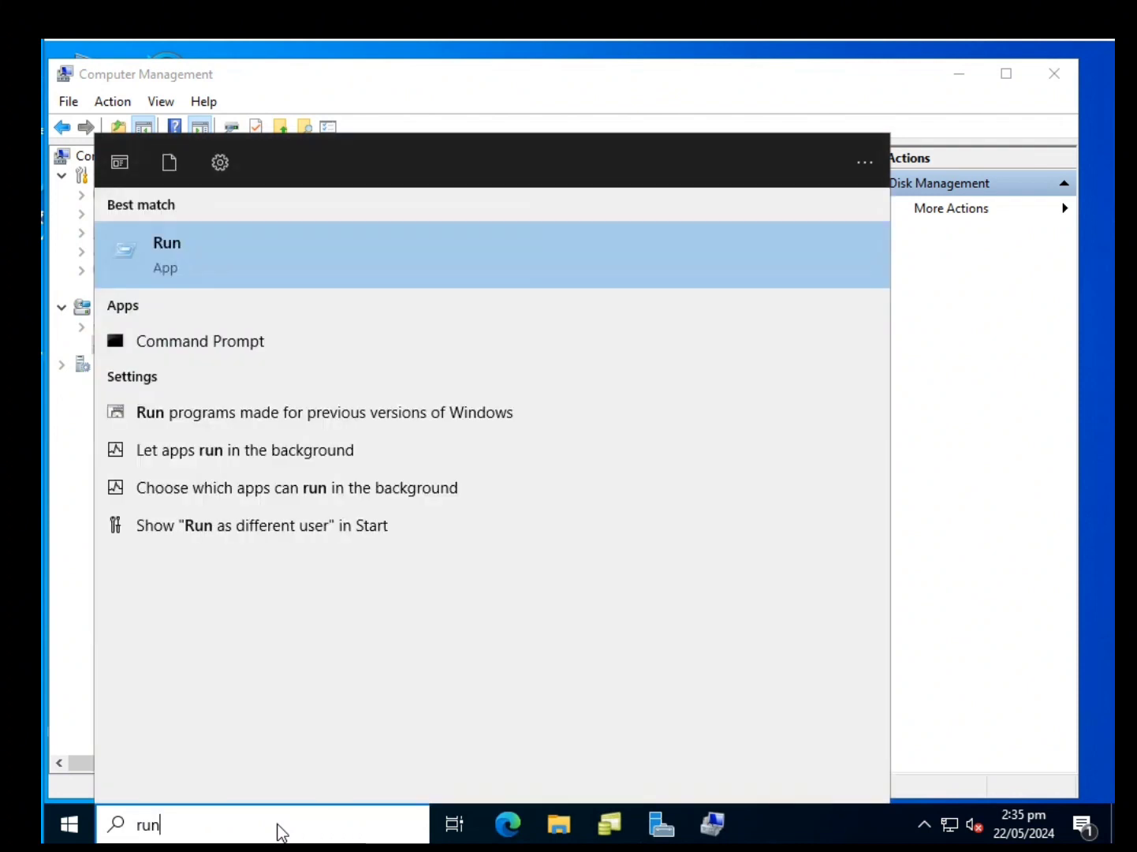
click(193, 254)
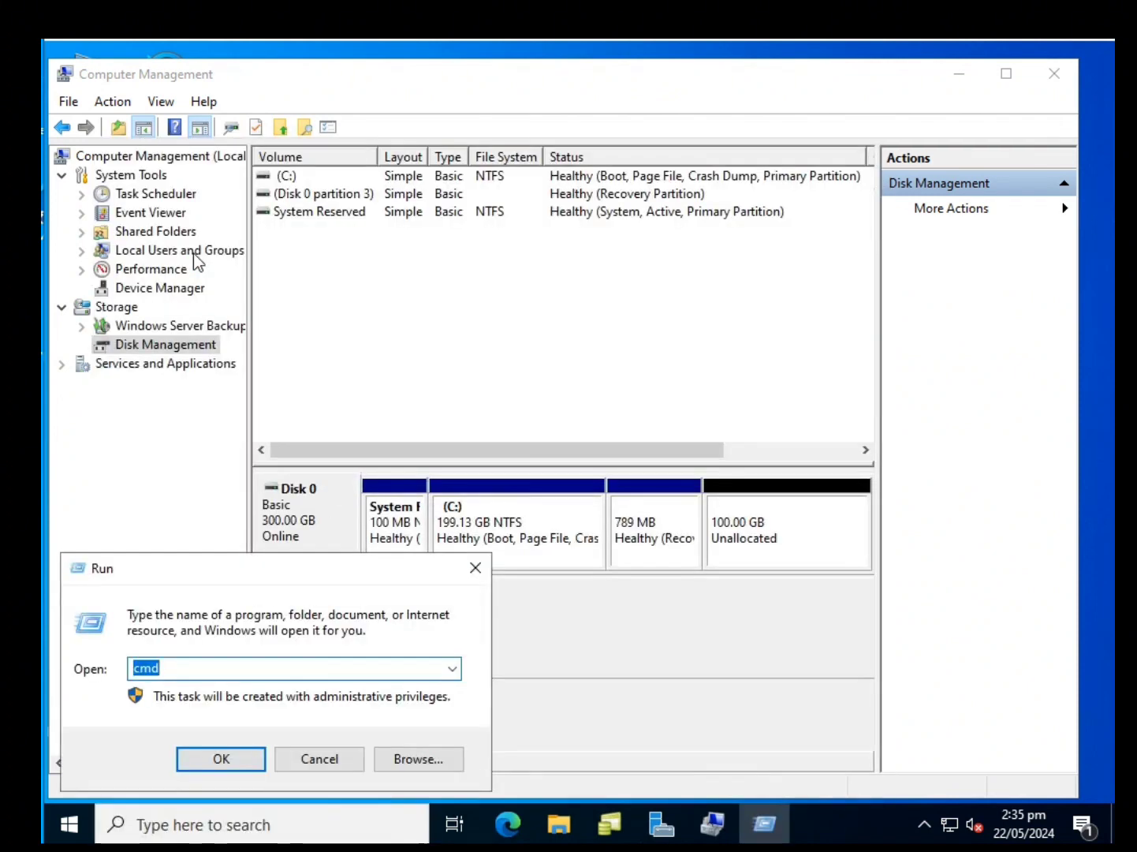
click(243, 760)
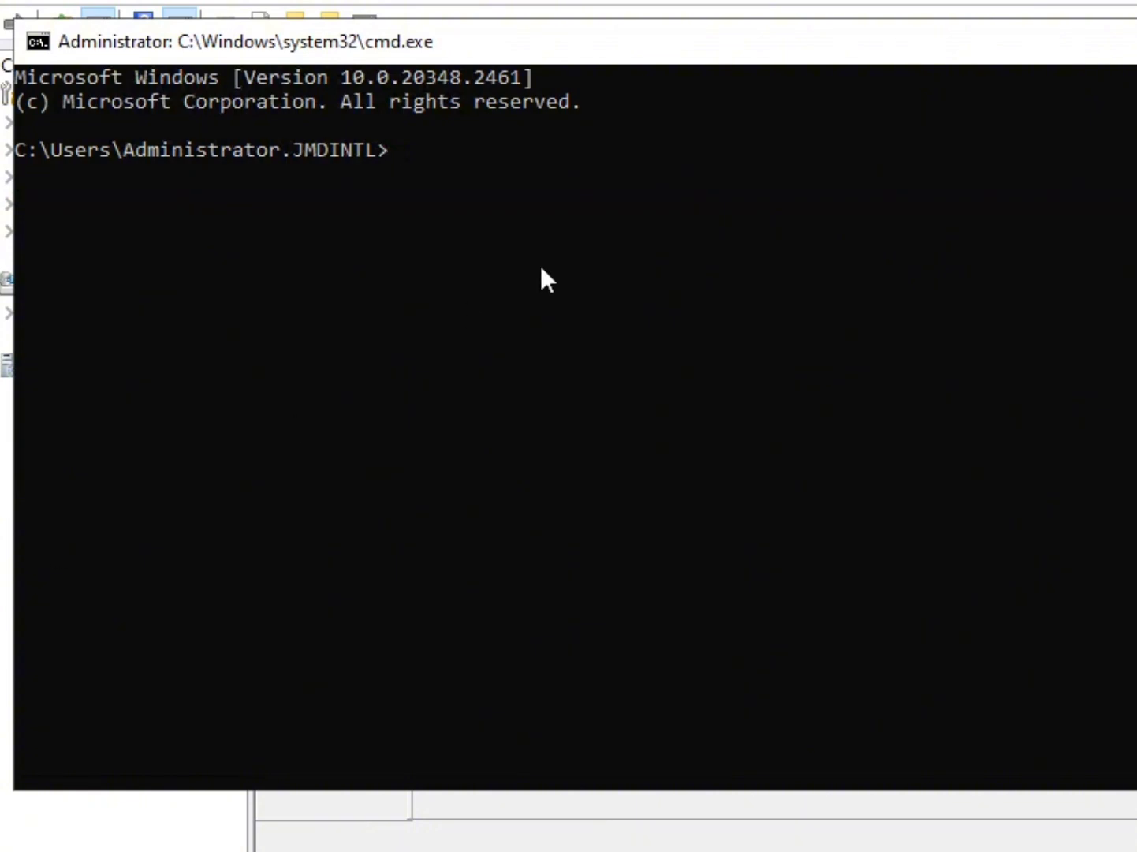
Start DiskPart and run 'list disk' to show the disks.
text(diskpart)
key(Return)
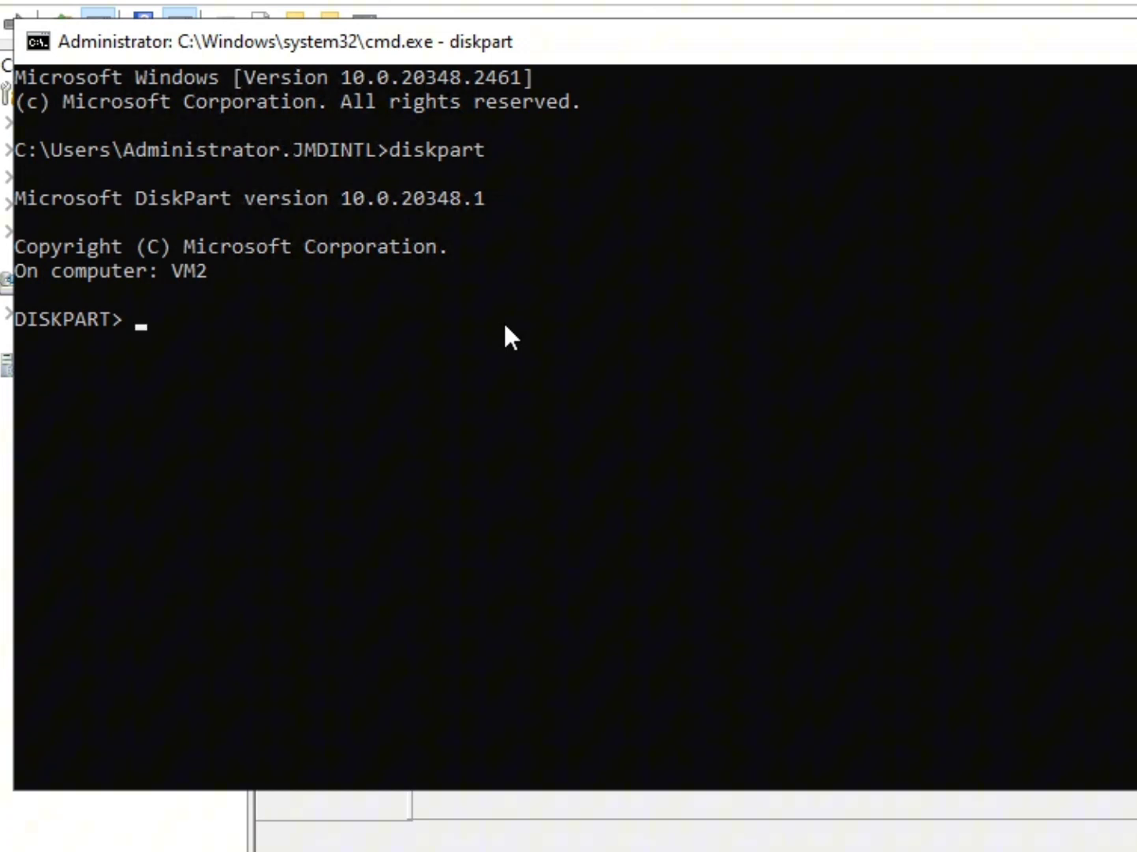
text(list disk)
key(Return)
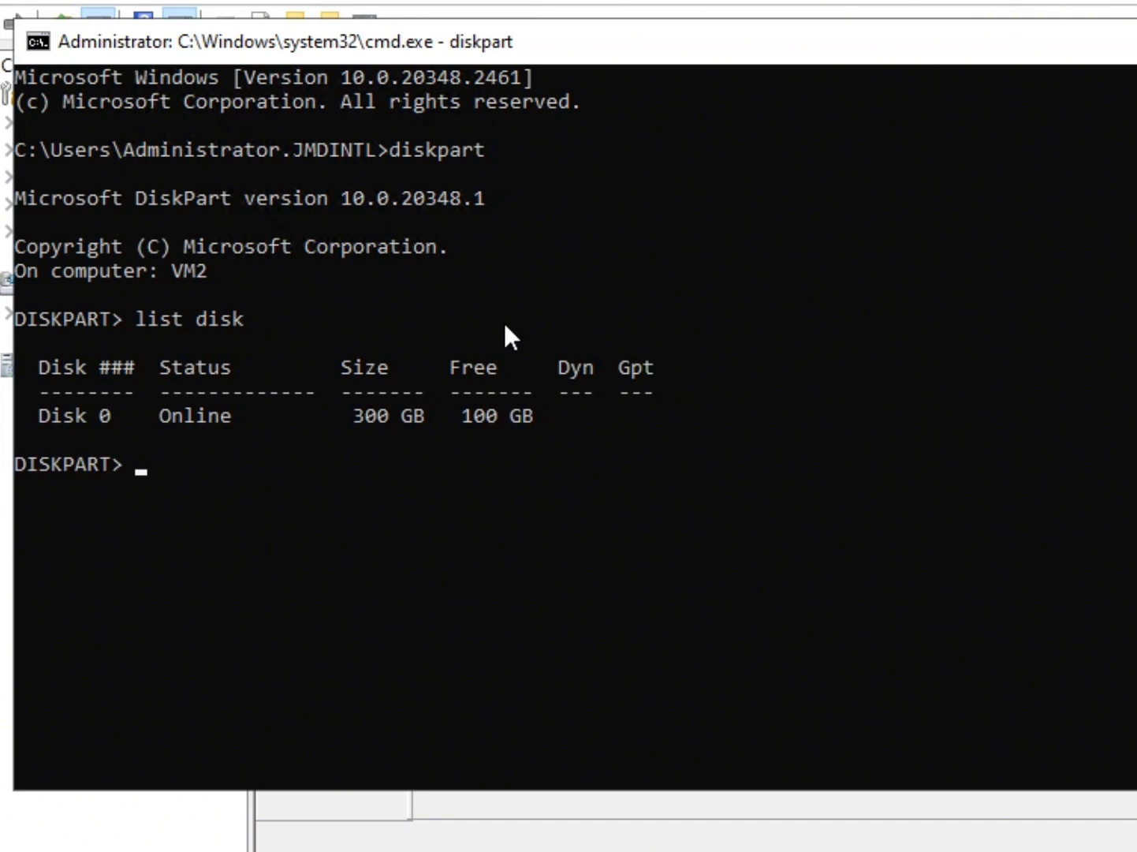
Highlight Disk 0's 300 GB size and 100 GB free space, then select disk 0.
click(371, 421)
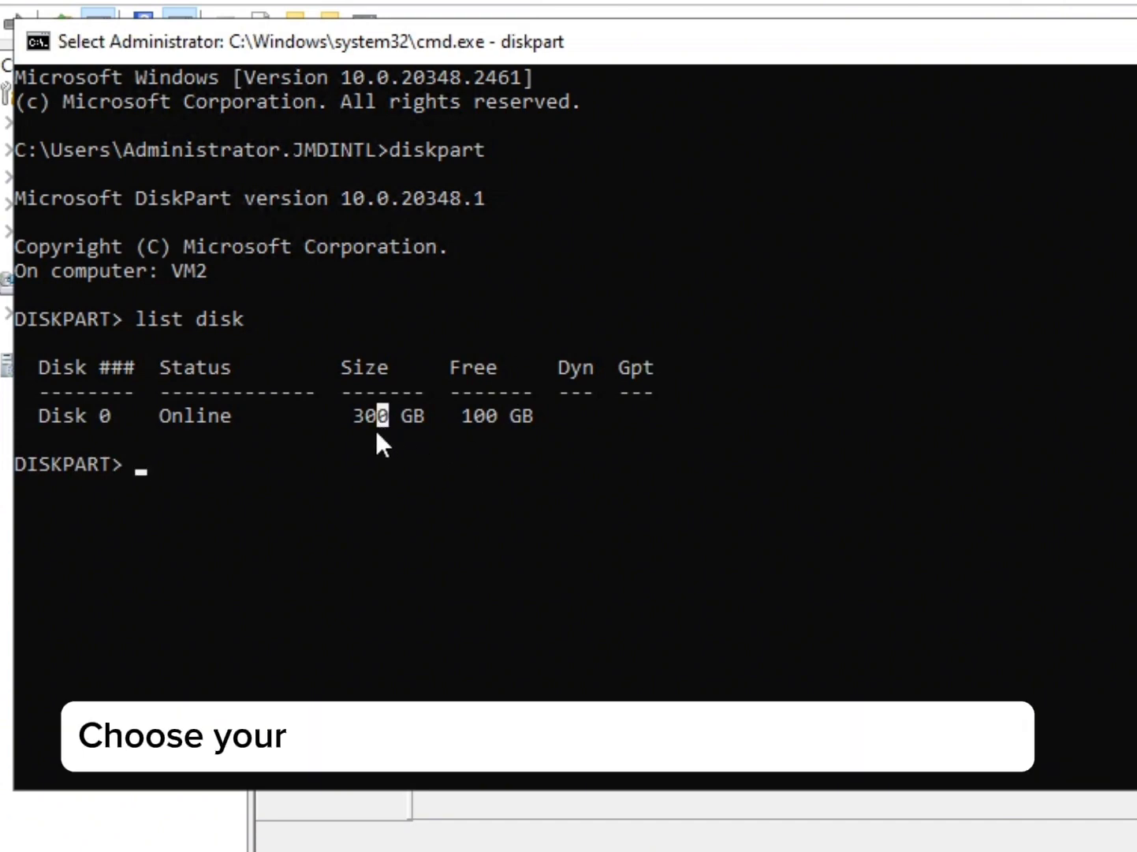
drag(349, 416, 492, 416)
click(407, 439)
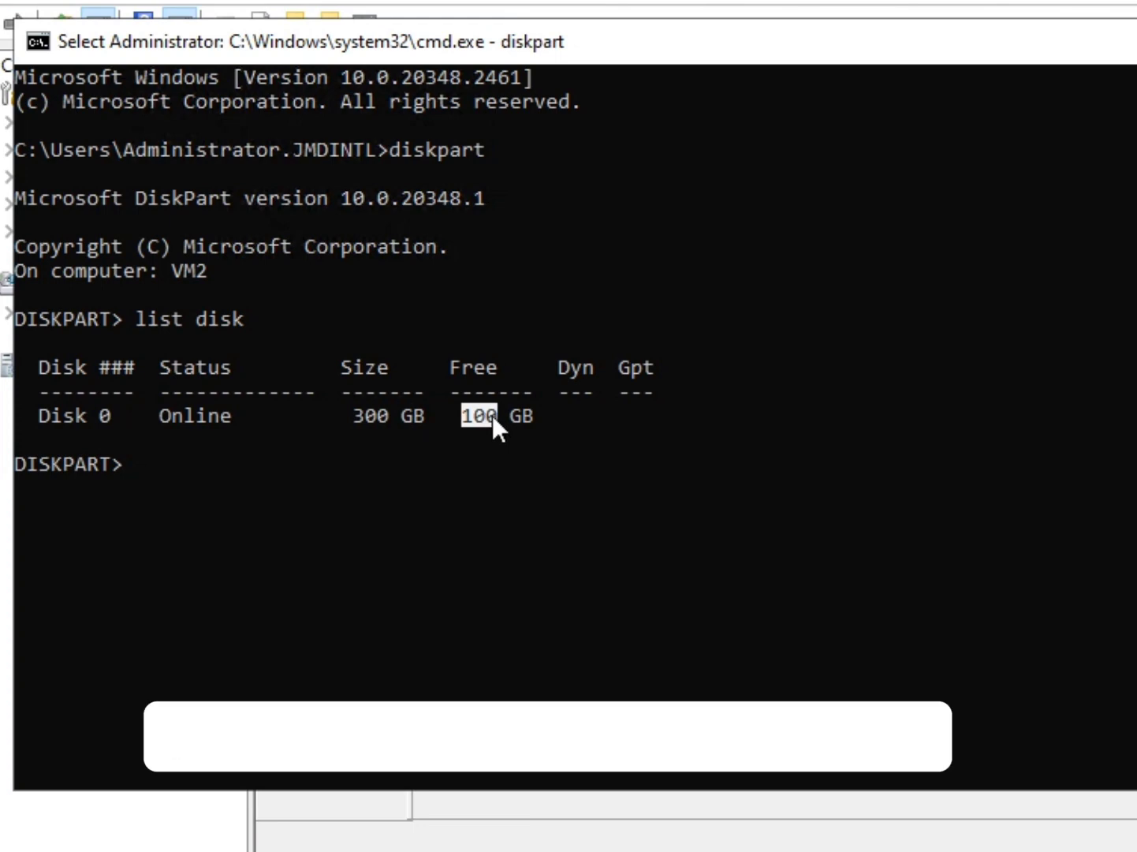
click(495, 422)
click(487, 423)
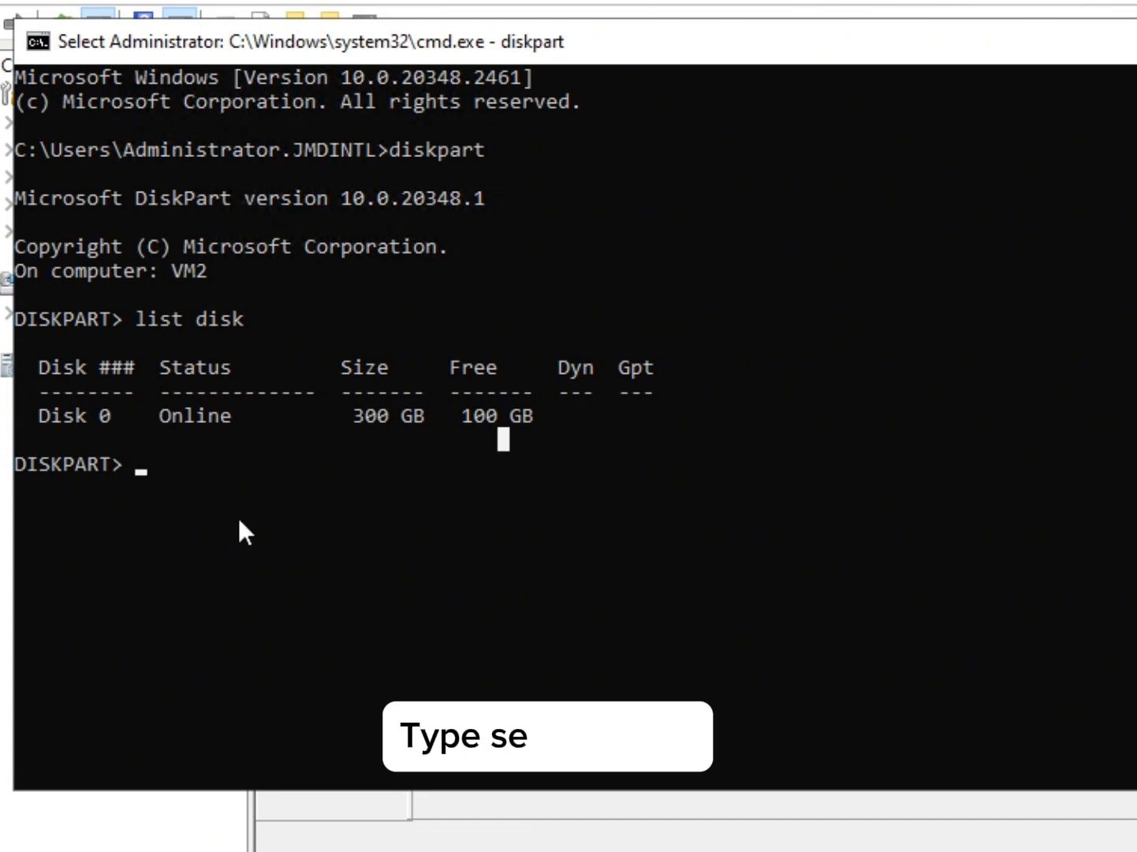
text(selec)
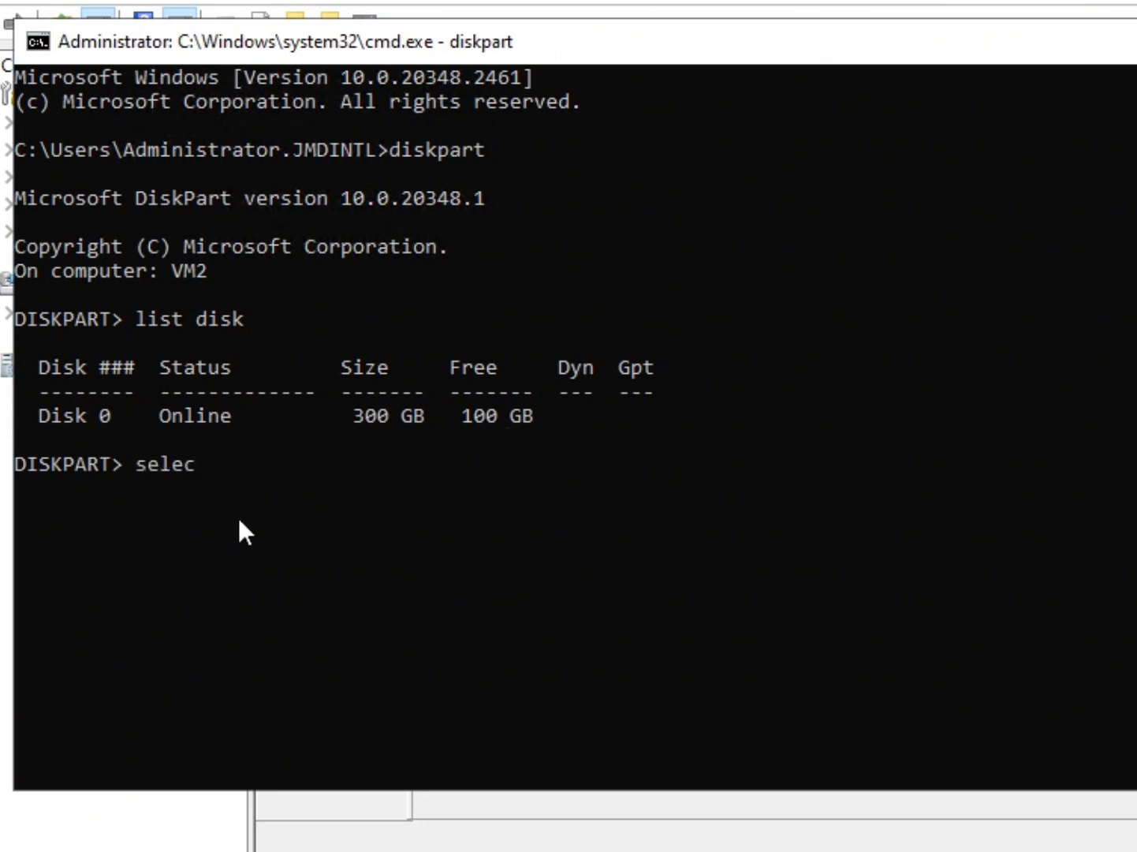
text(t disk 0)
key(Return)
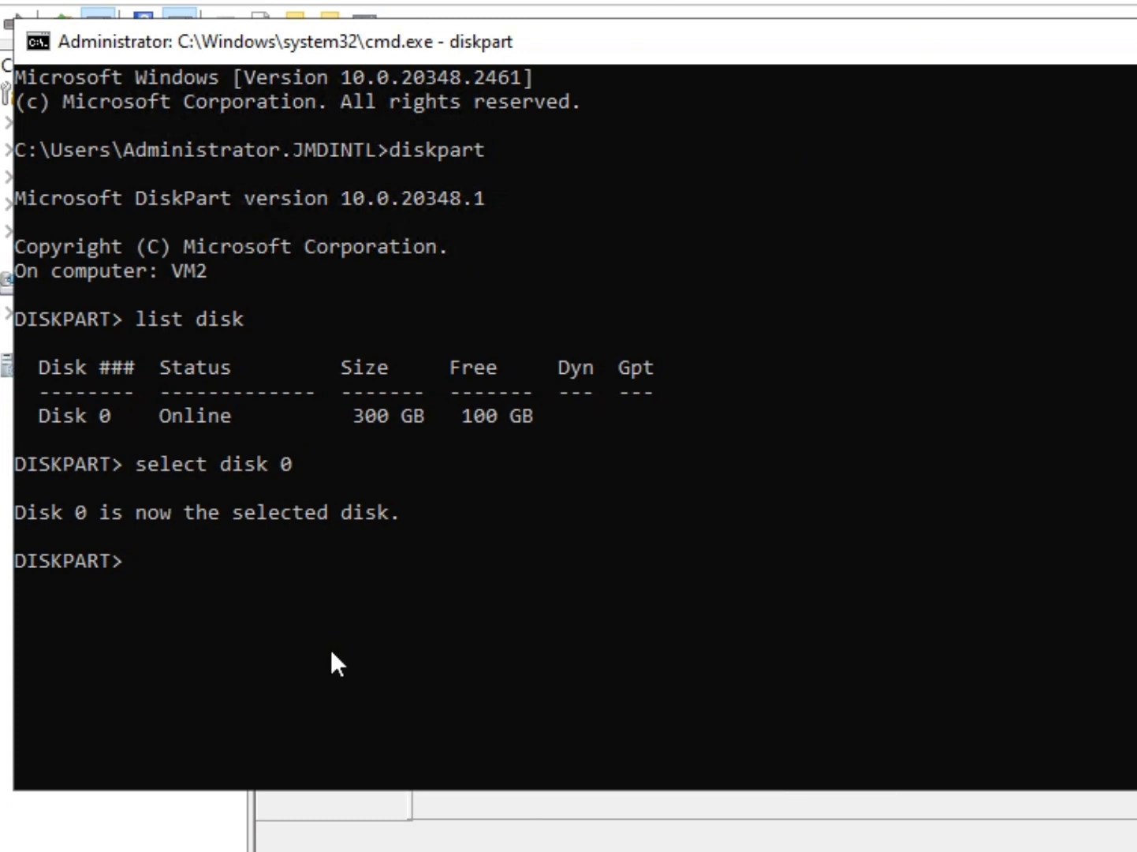
List Disk 0's partitions and highlight the 789 MB Recovery partition 3.
text(li)
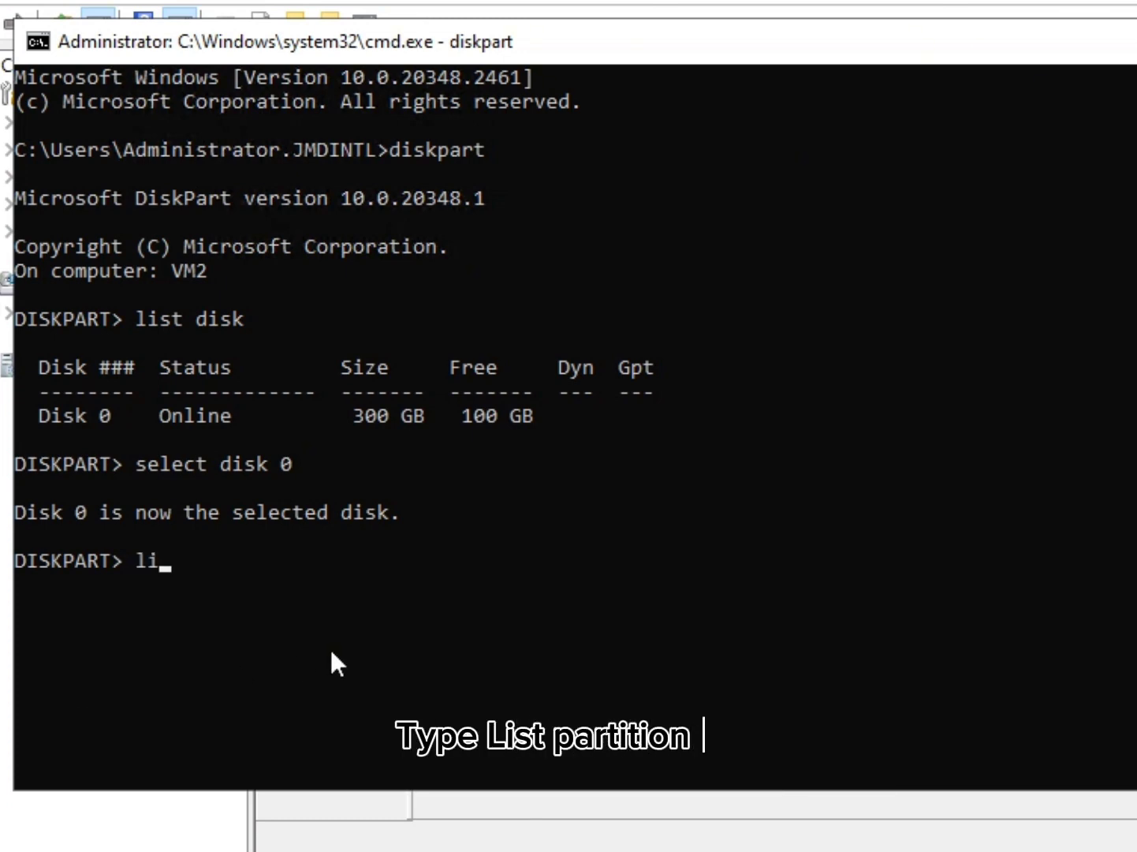
text(st part)
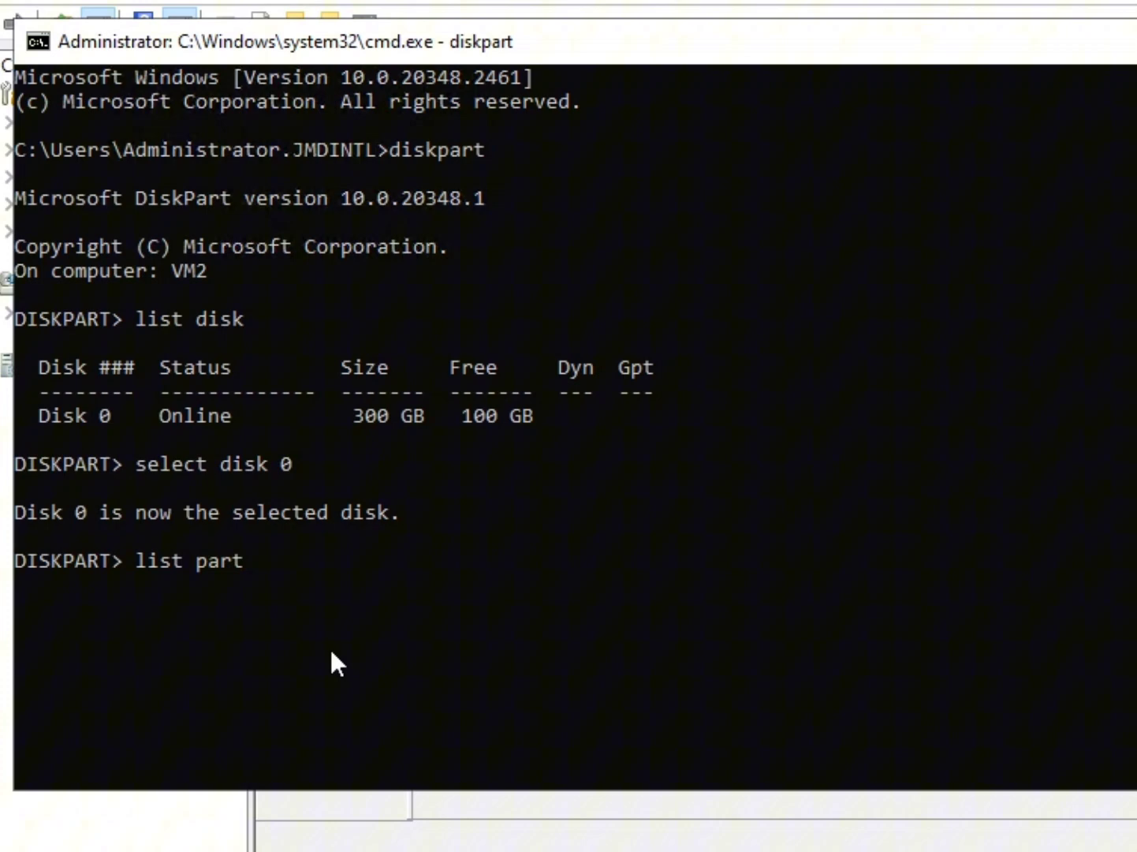
text(ition)
key(Return)
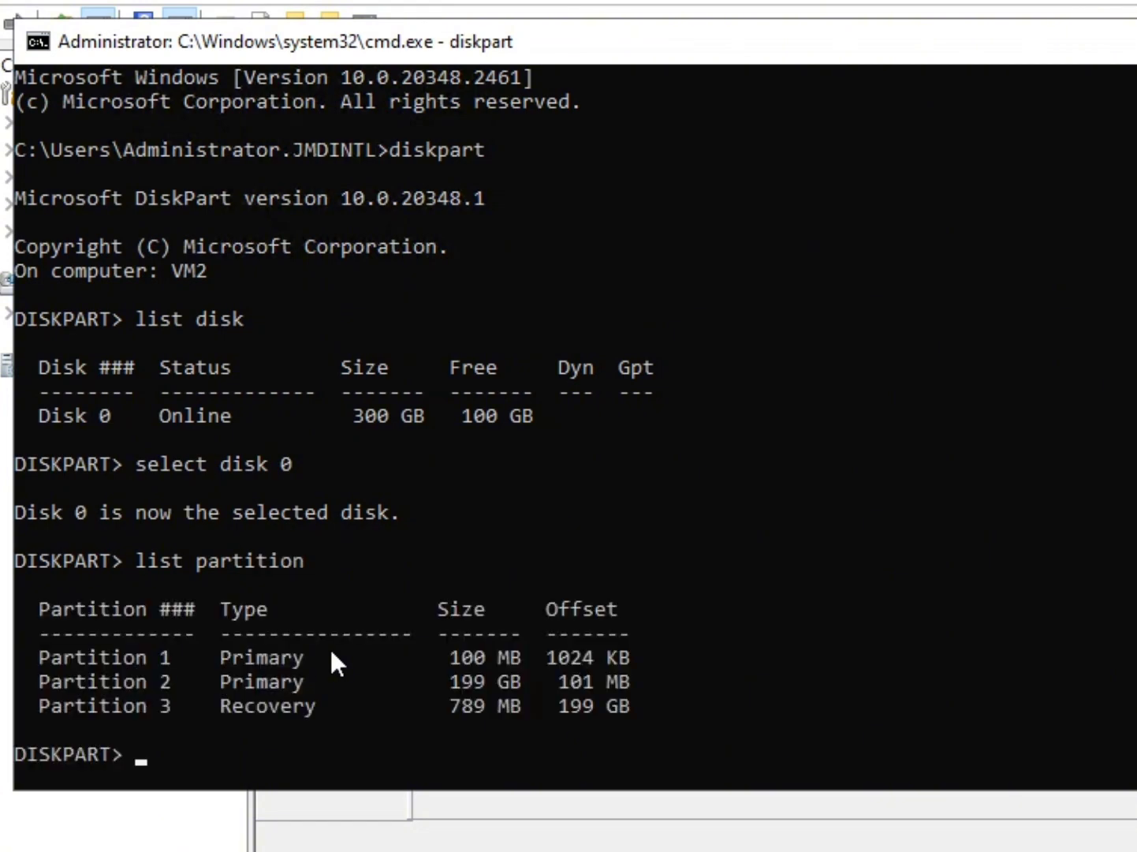
scroll(315, 670, down, 2)
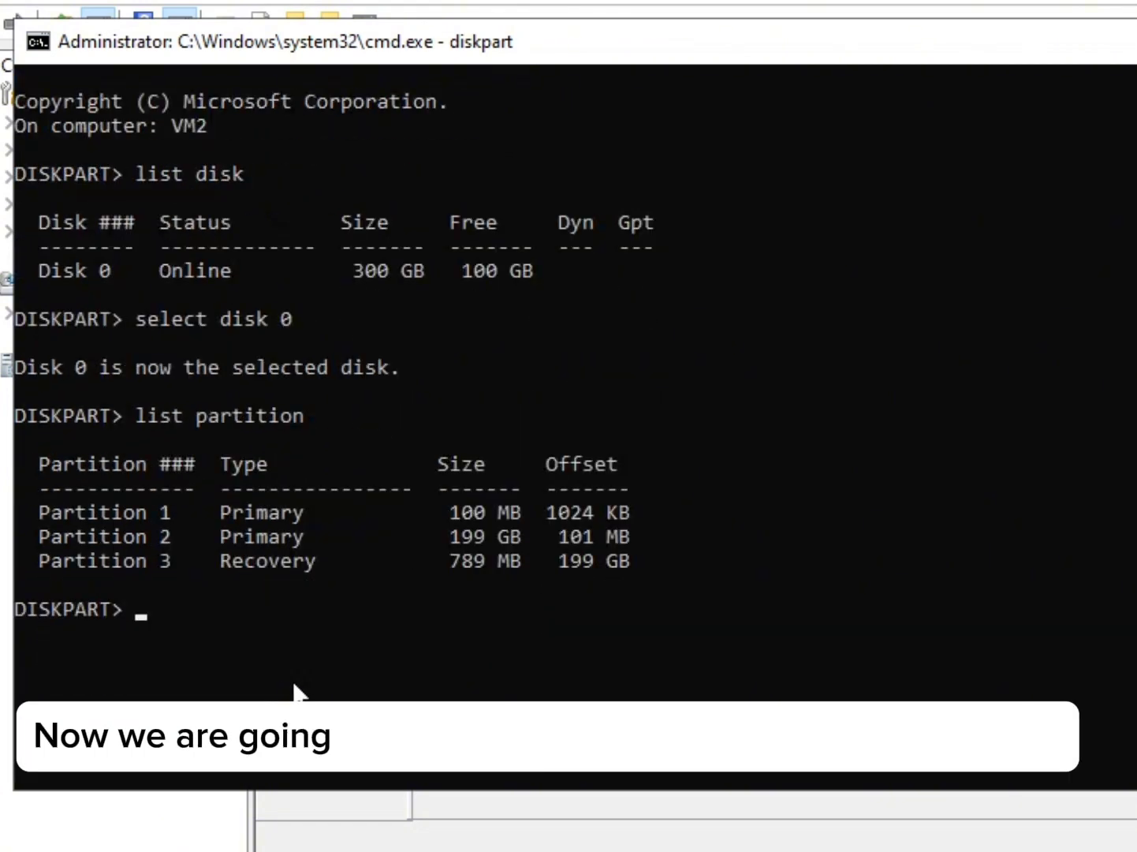
drag(42, 558, 317, 554)
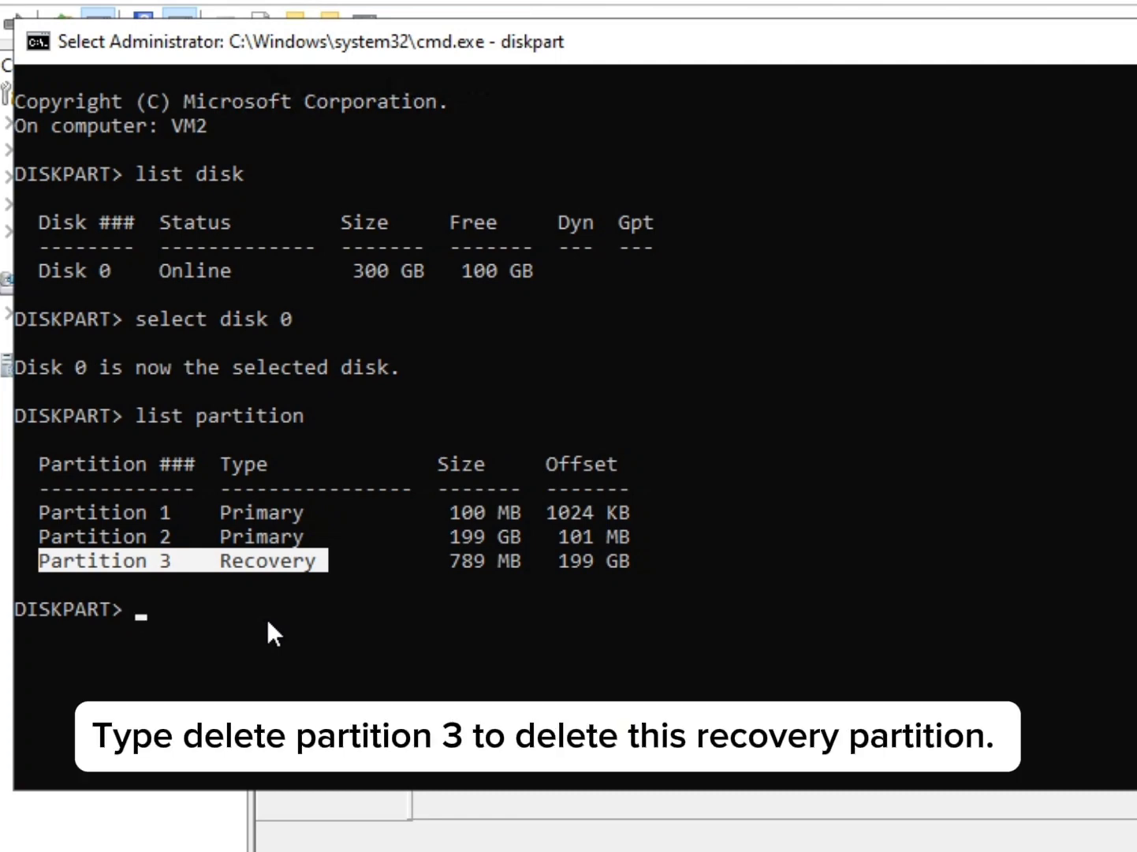
Attempt 'delete partition 3', retyping after a typo; DiskPart rejects it with invalid arguments.
text(dele)
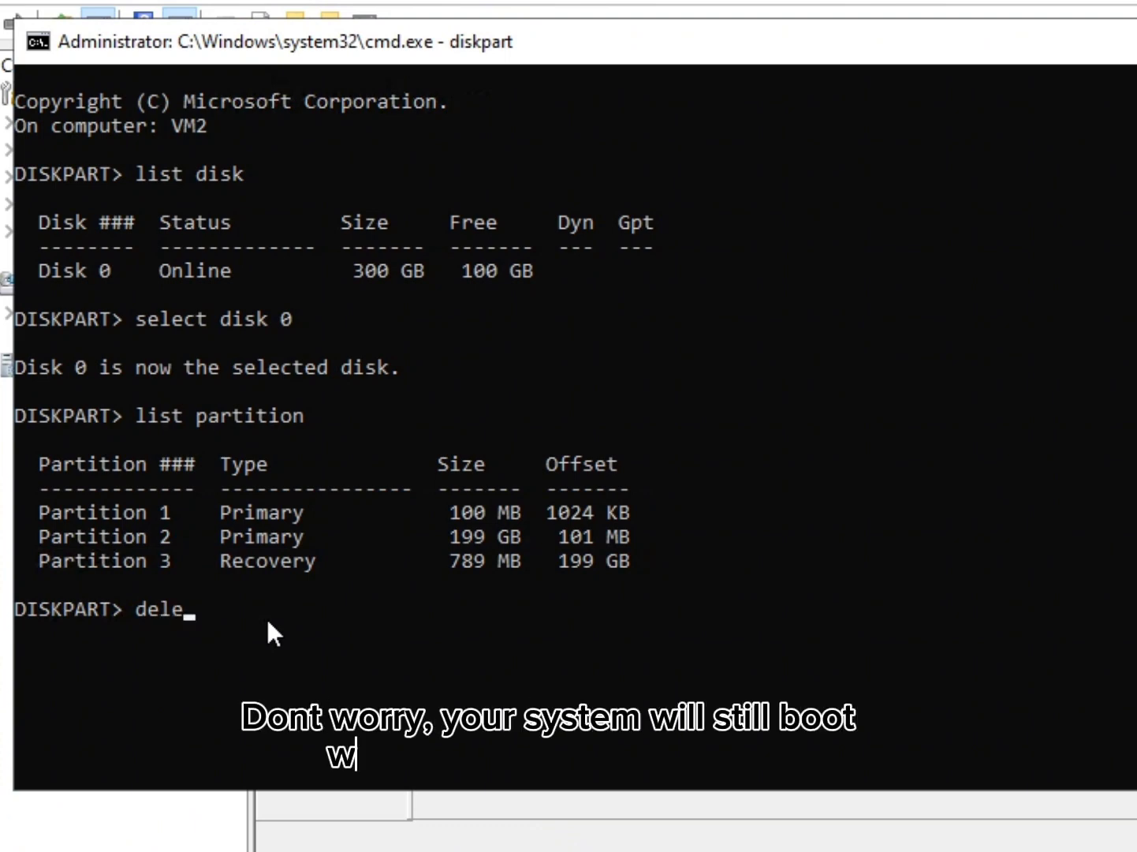
text(te parttion)
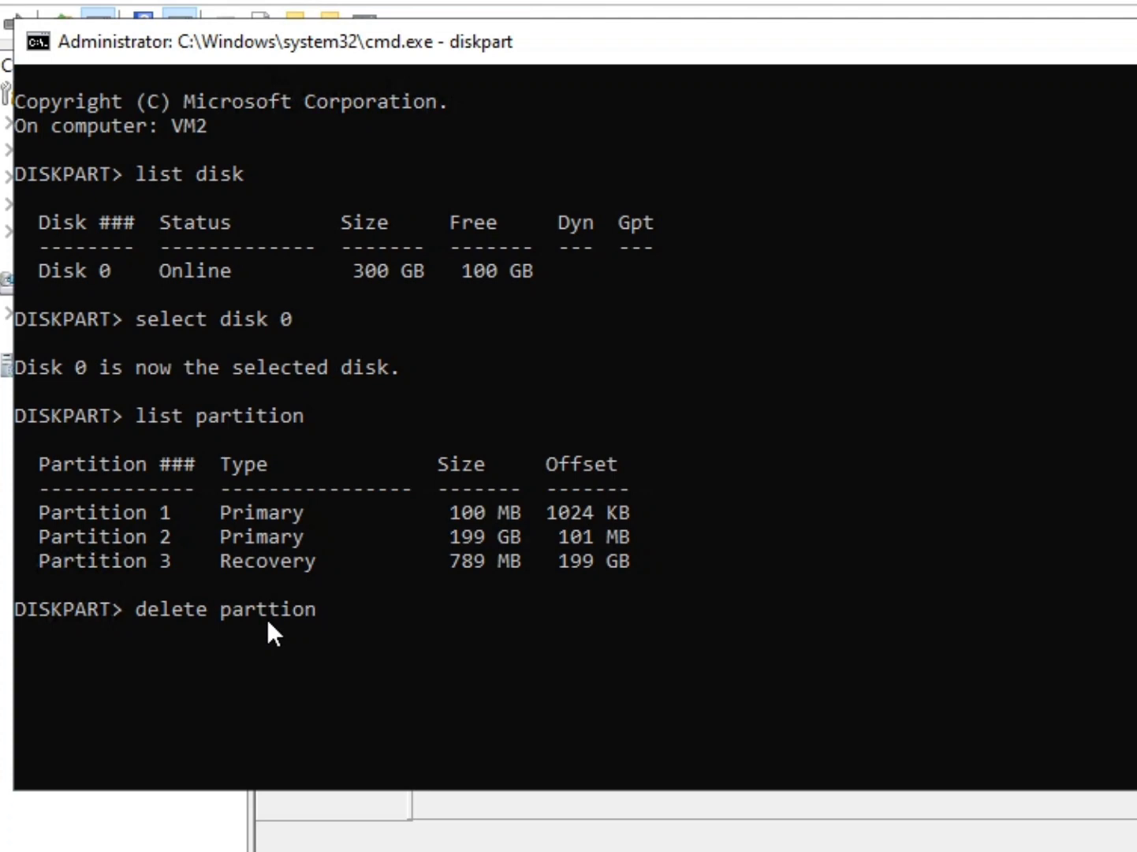
text( 3)
key(Return)
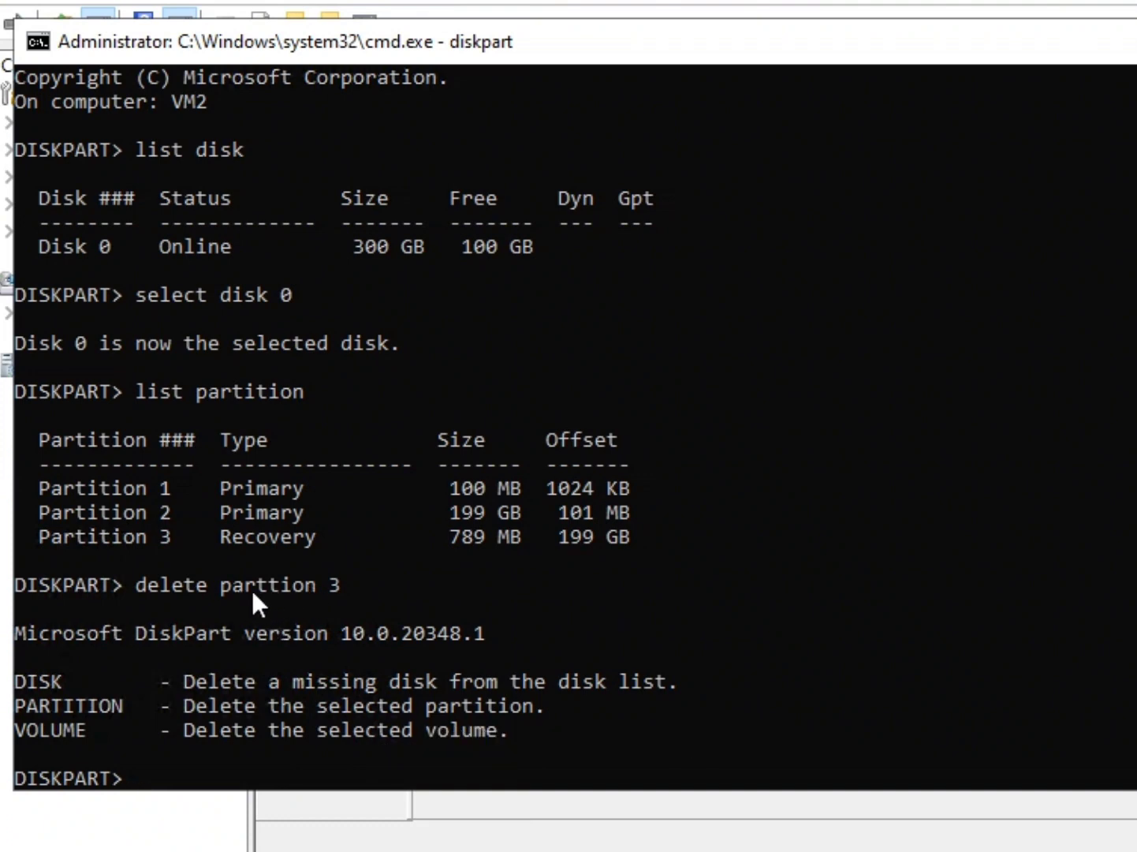
text(delete part)
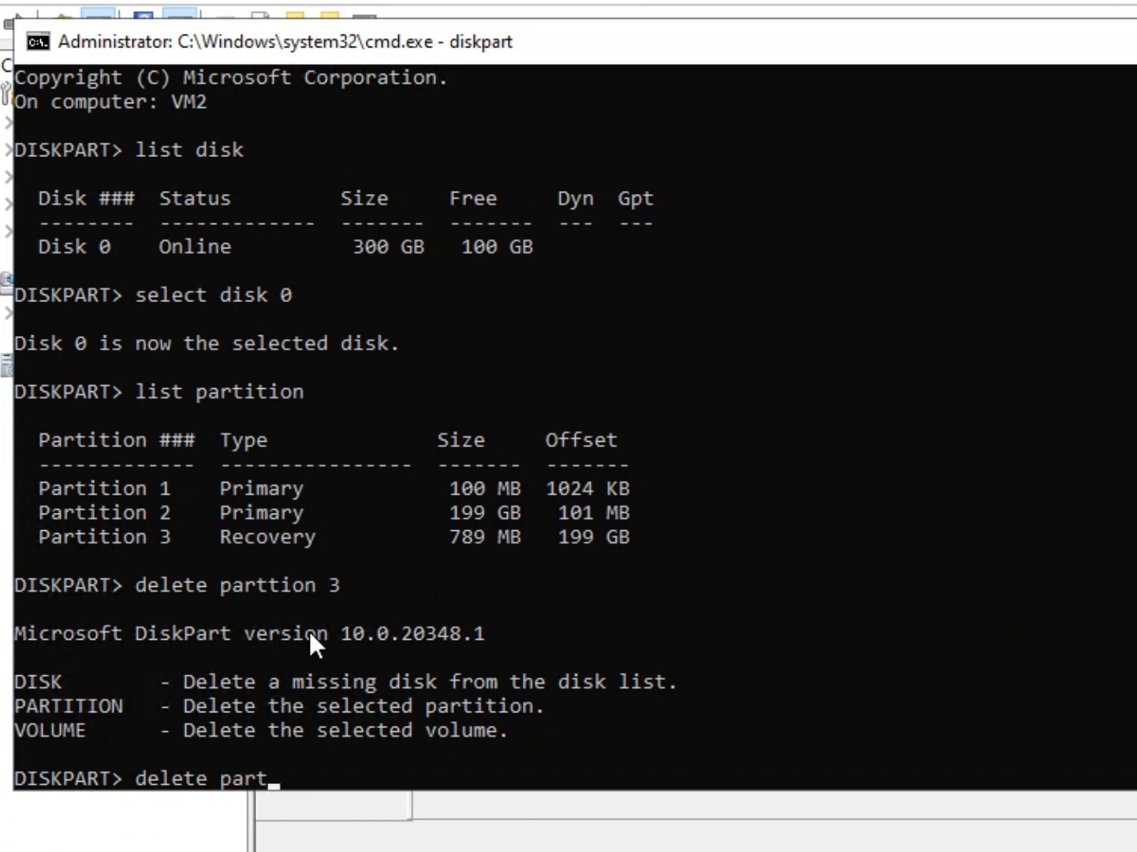
text(ition 3)
key(Return)
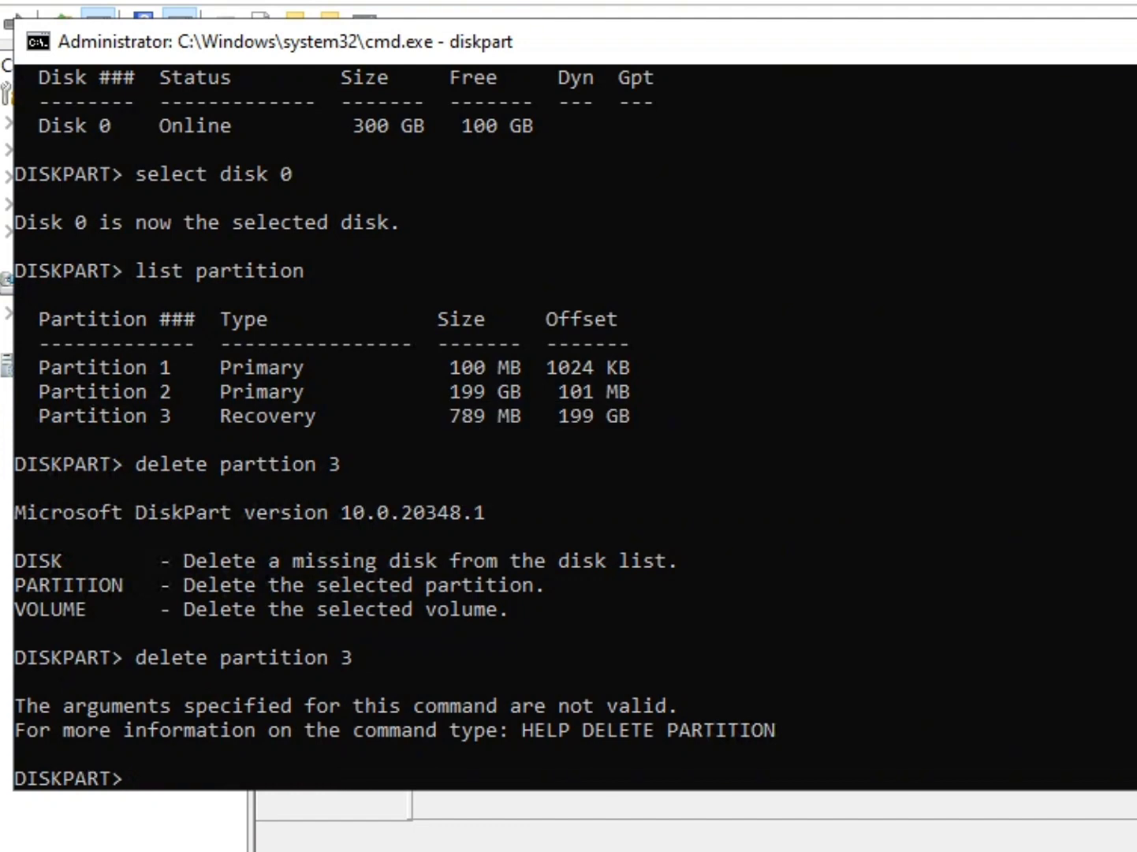
Select partition 3 and force-delete it with 'delete partition override'.
text(select partitio)
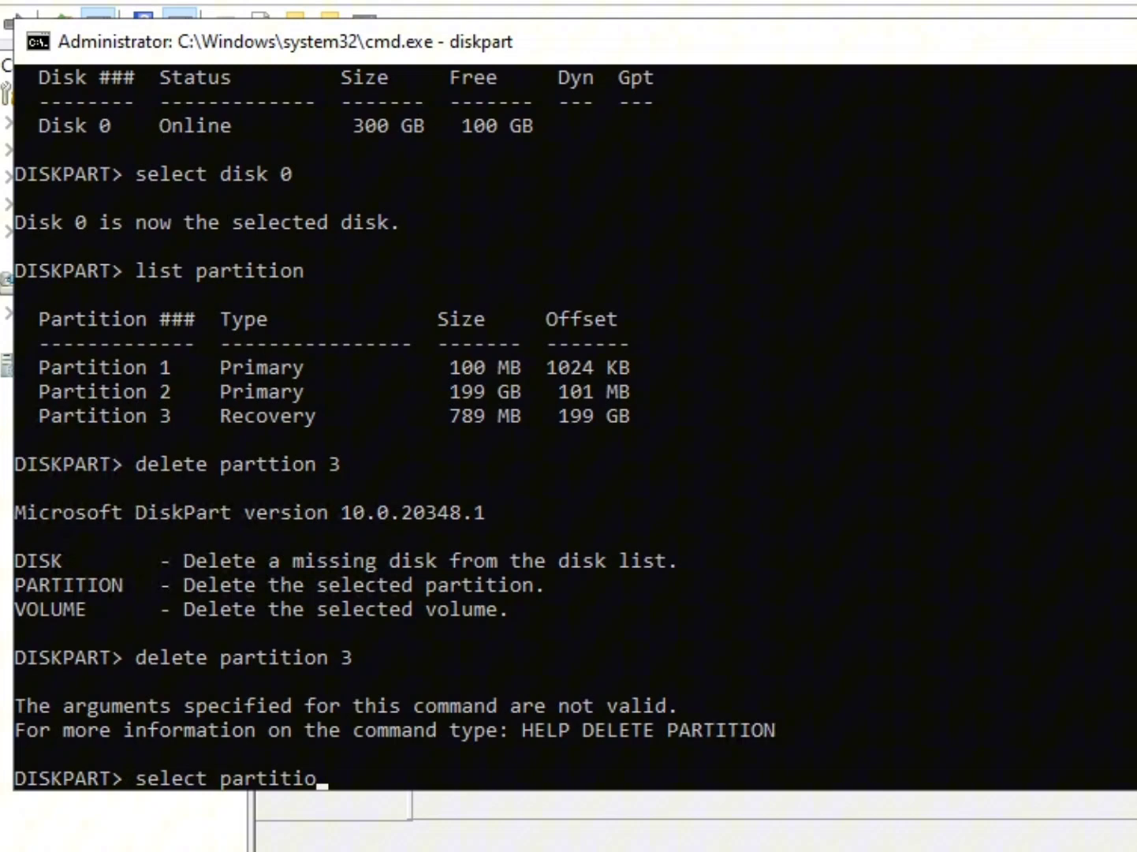
text(n 3)
key(Return)
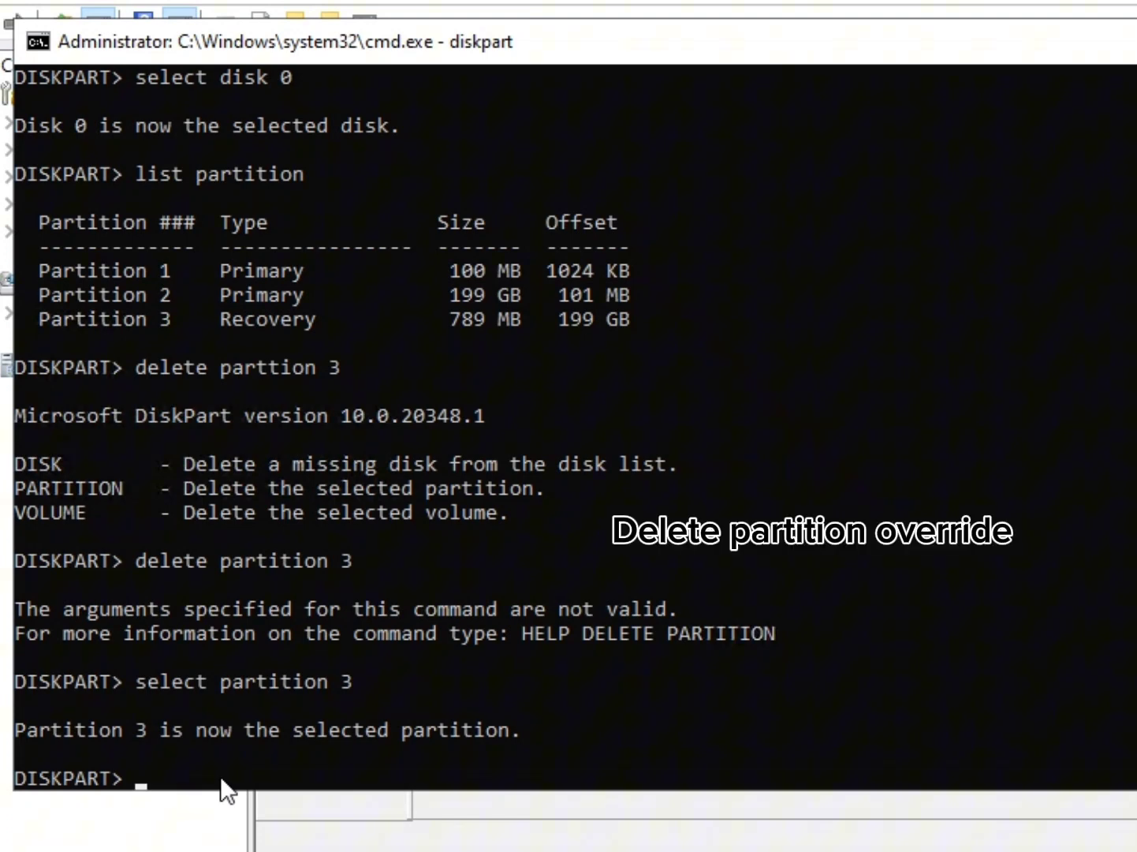
text(delete partition)
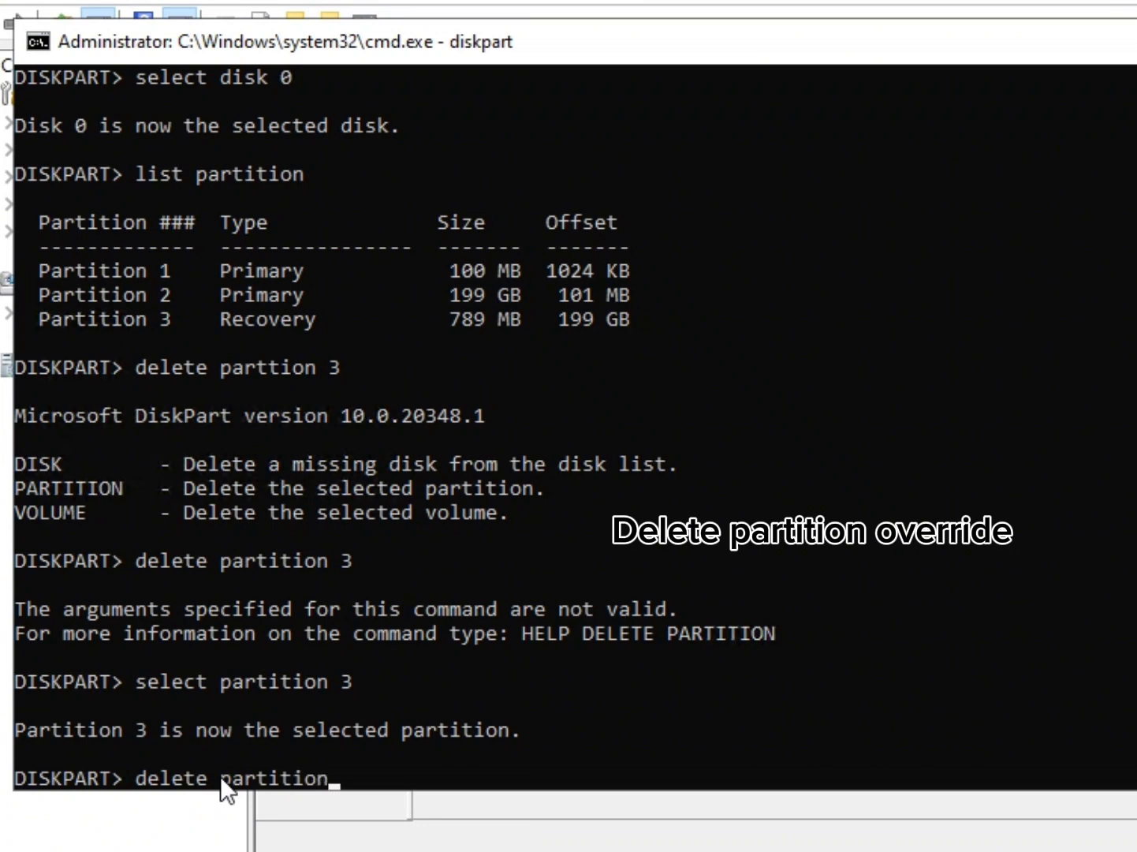
text( override)
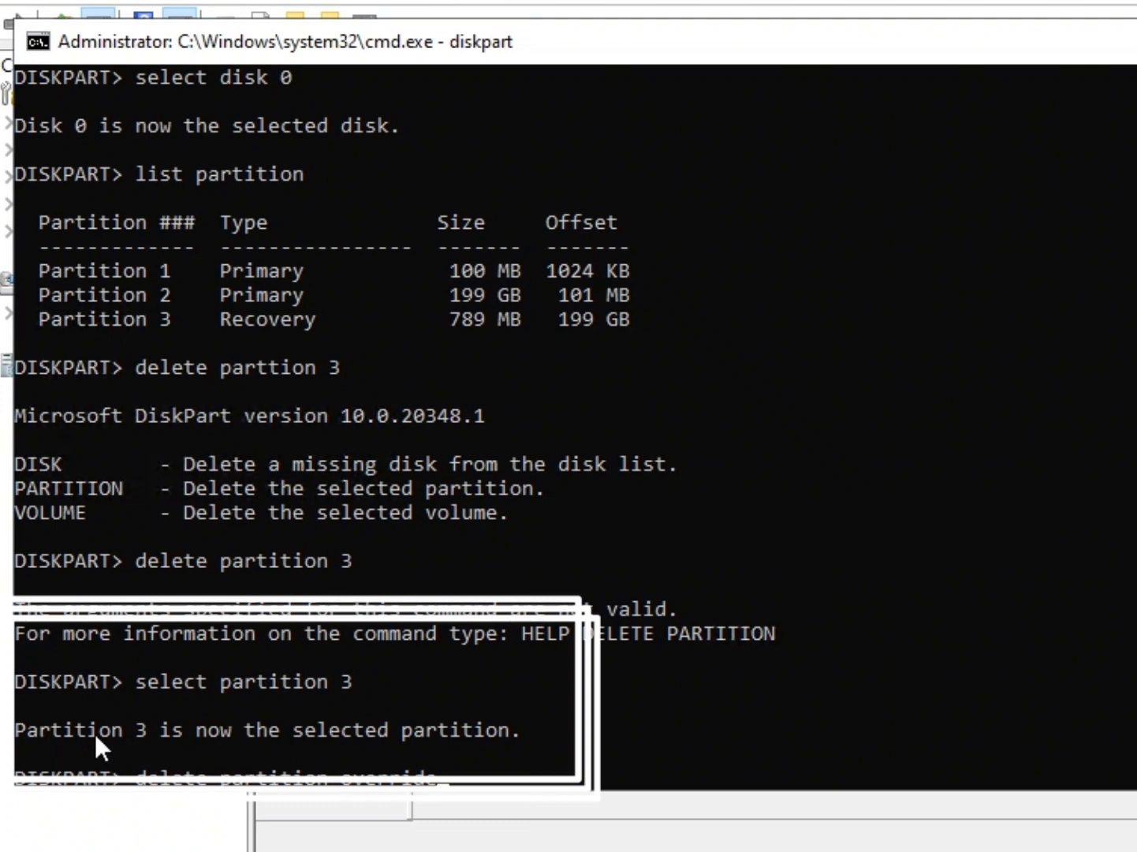
click(466, 781)
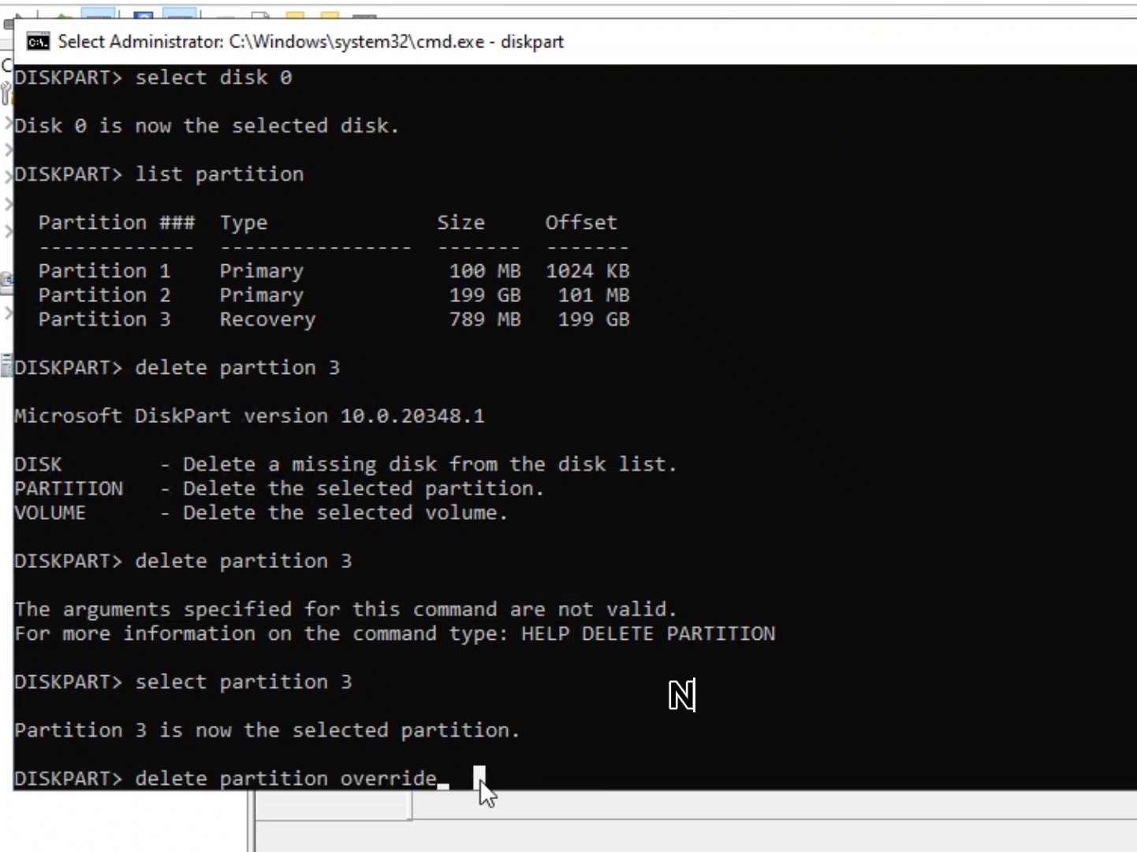
key(Return)
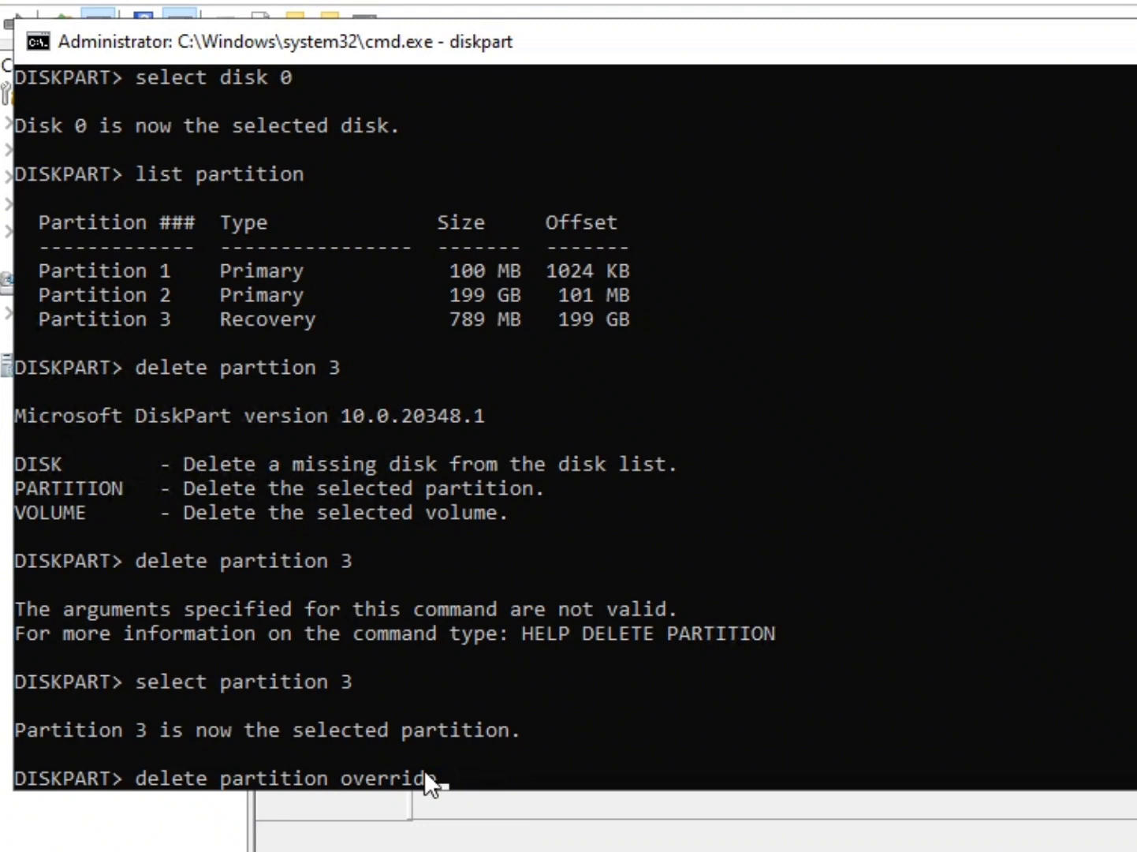
key(Return)
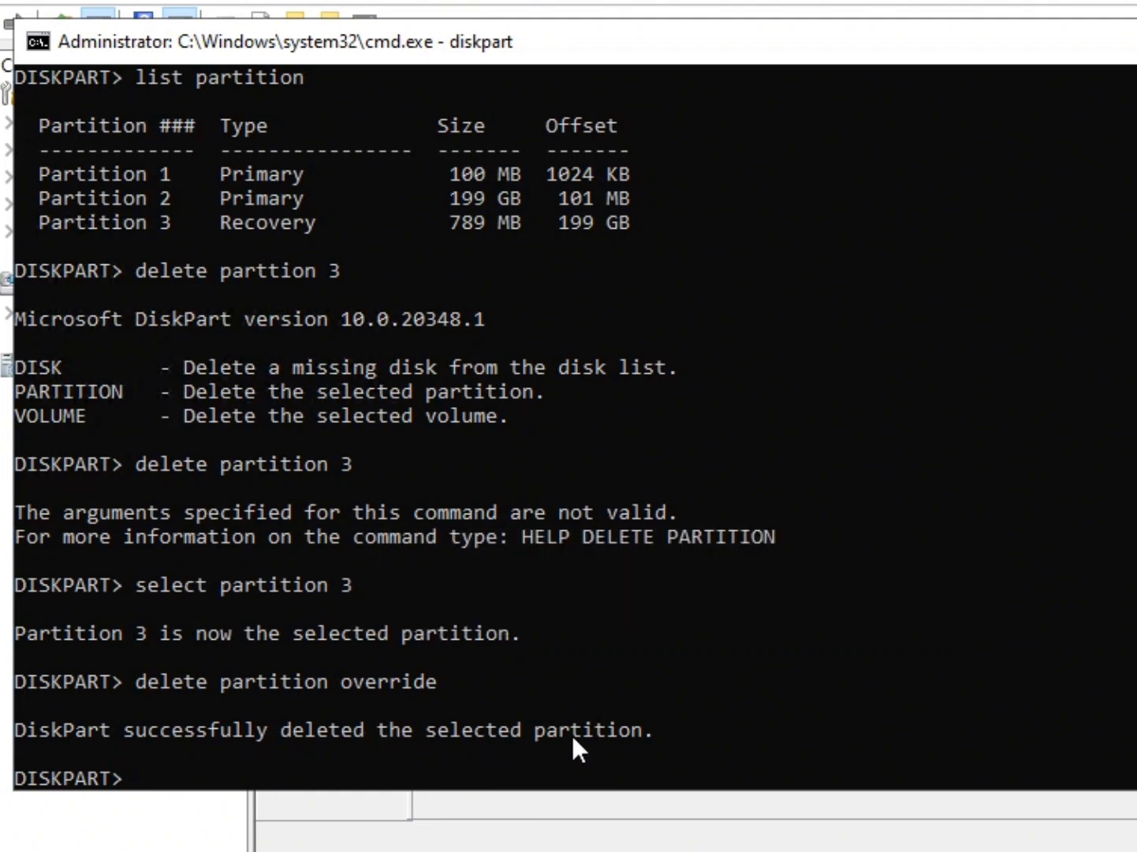
Extend C: with the Extend Volume wizard, using the full 103189 MB of unallocated space.
scroll(552, 772, down, 1)
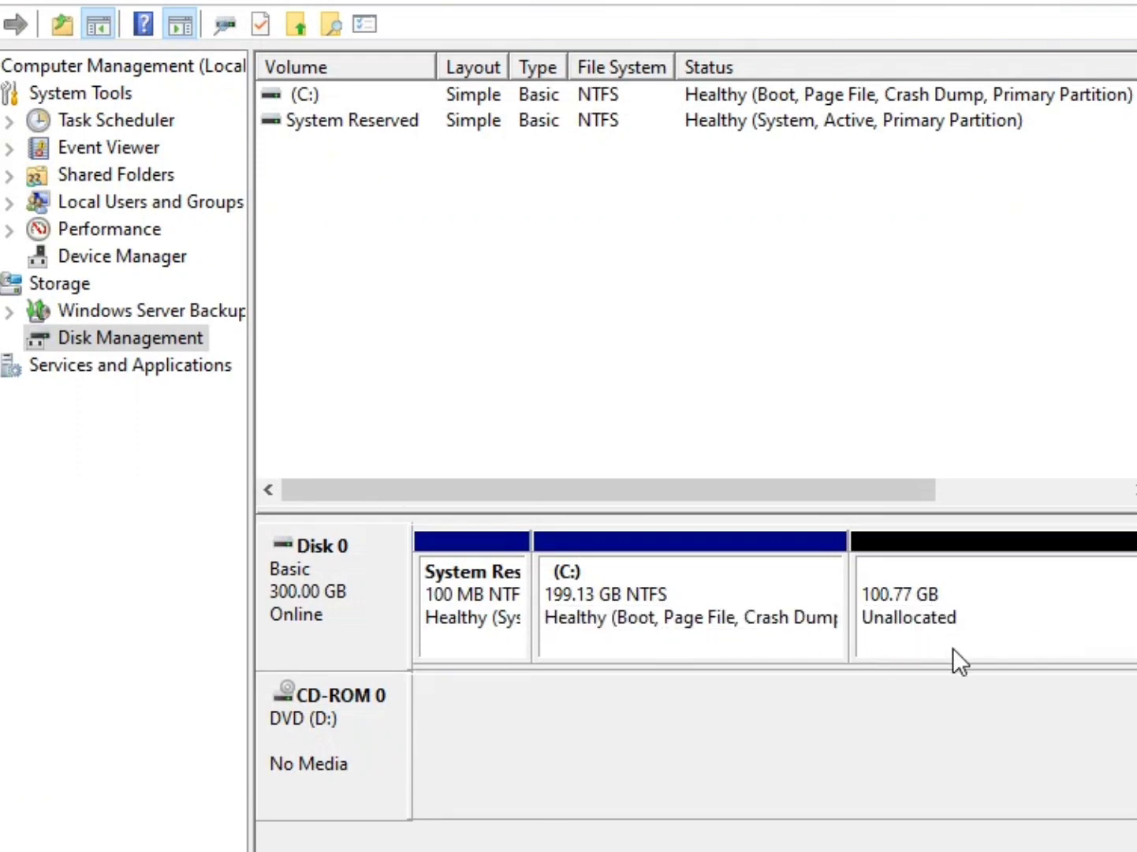
right_click(721, 640)
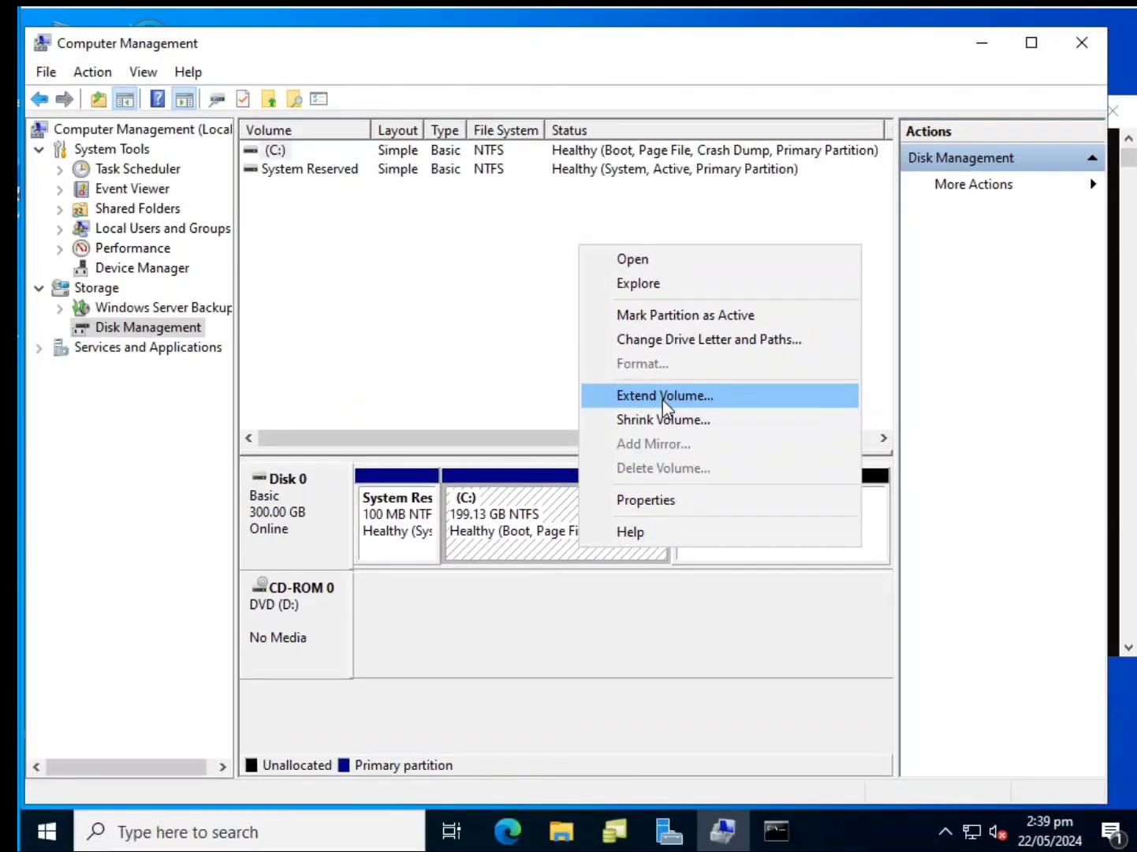
click(663, 397)
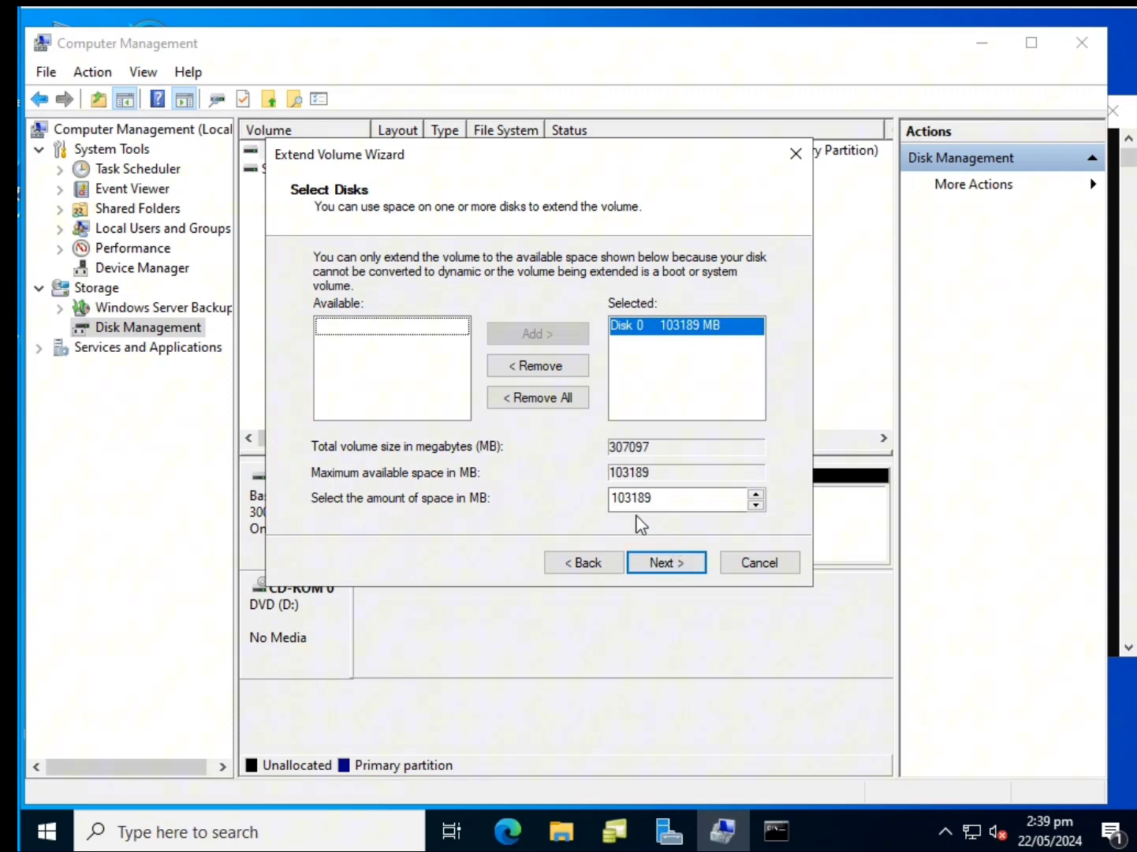
drag(615, 498, 632, 498)
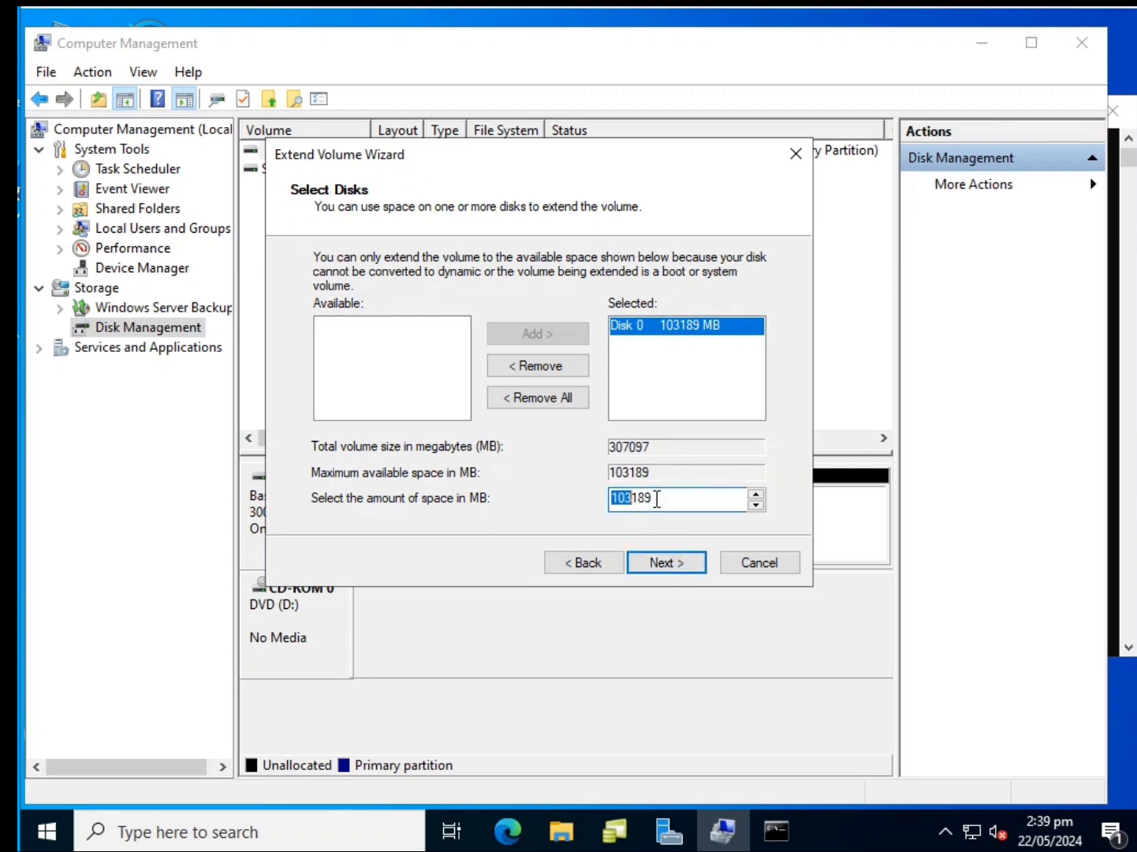
double_click(657, 499)
click(661, 499)
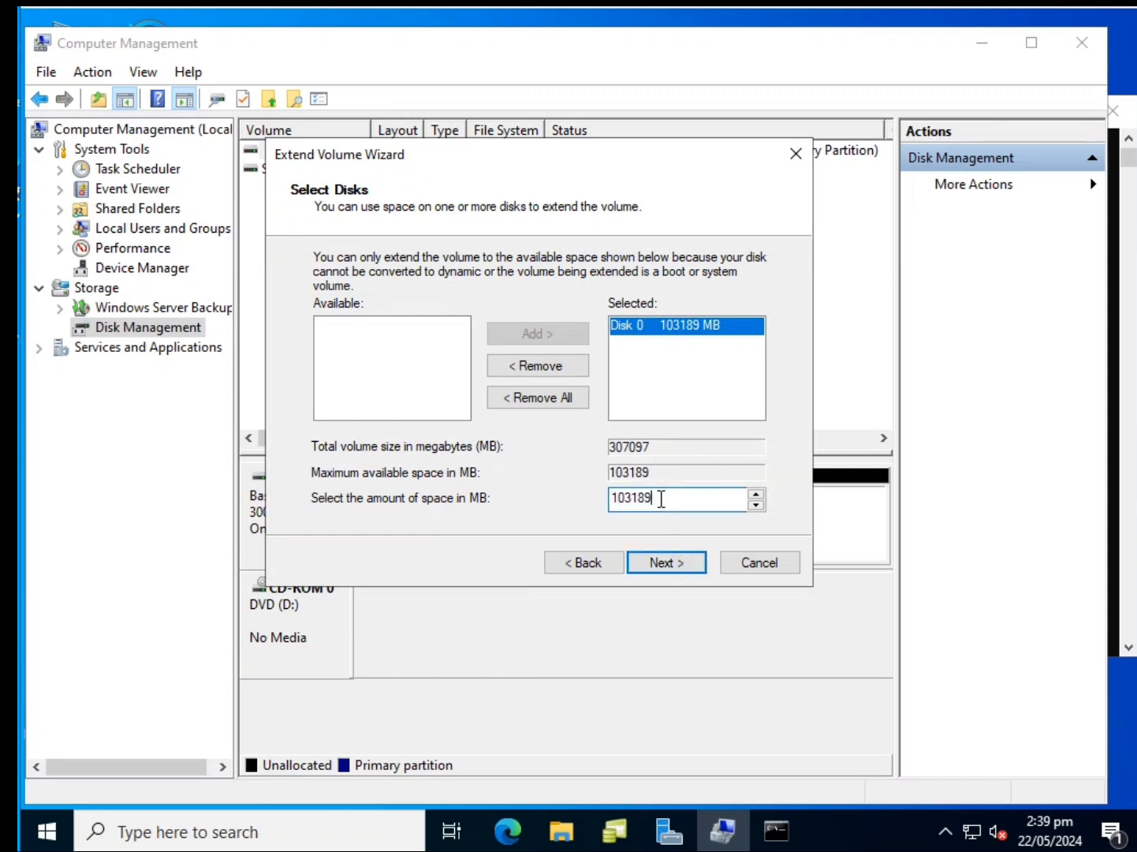
click(673, 564)
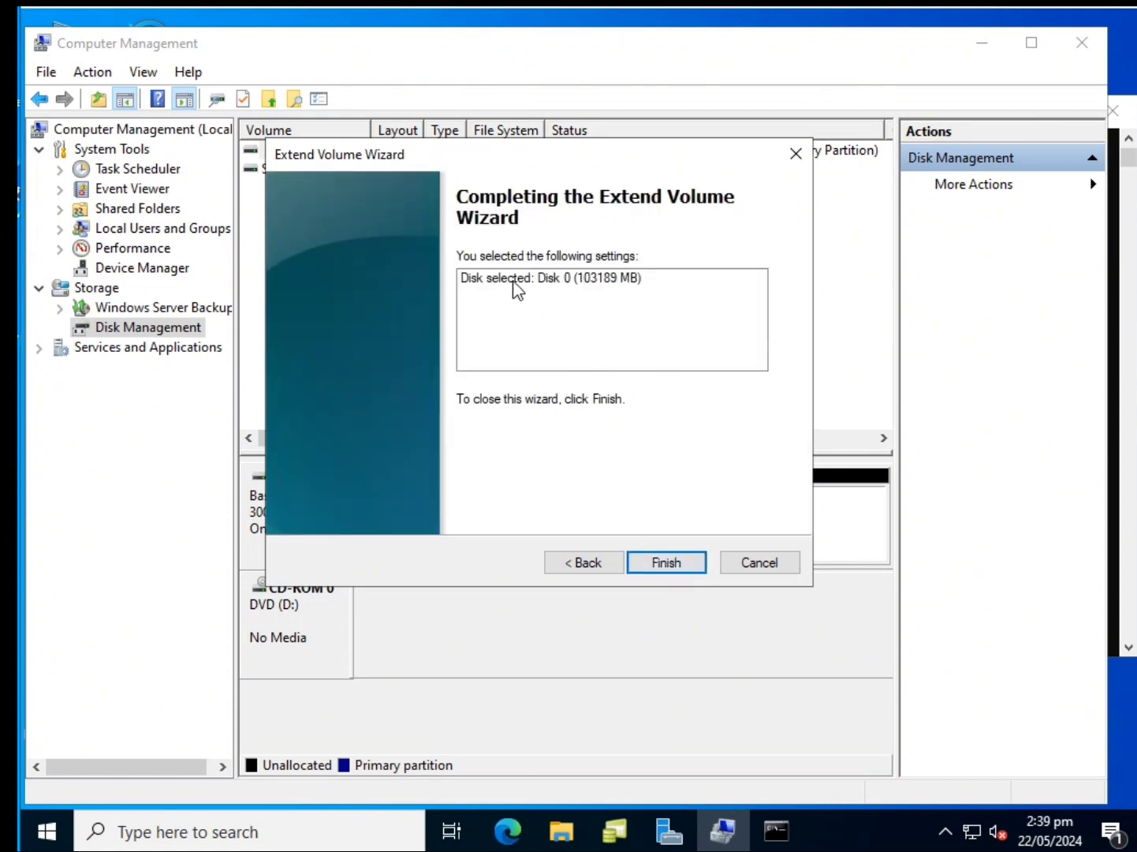
click(667, 562)
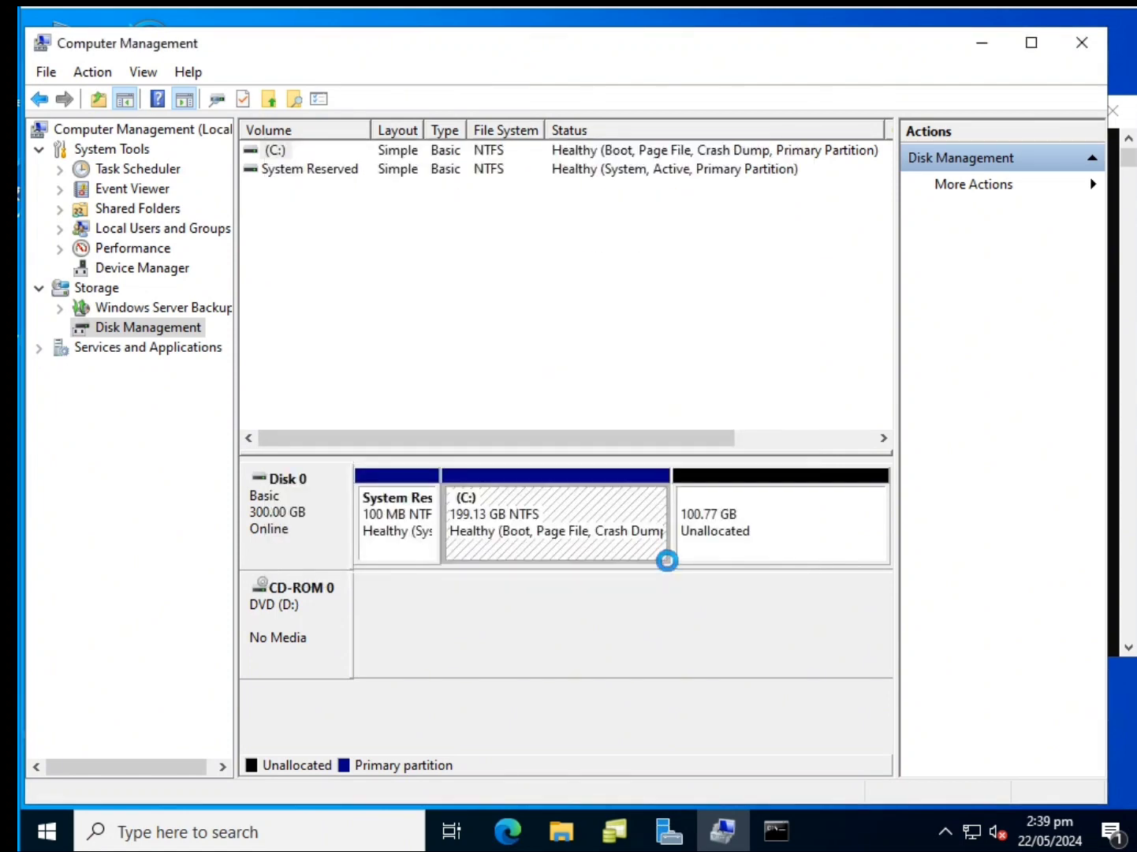
Refresh This PC in File Explorer so Local Disk (C:) shows 233 GB free of 299 GB.
right_click(657, 509)
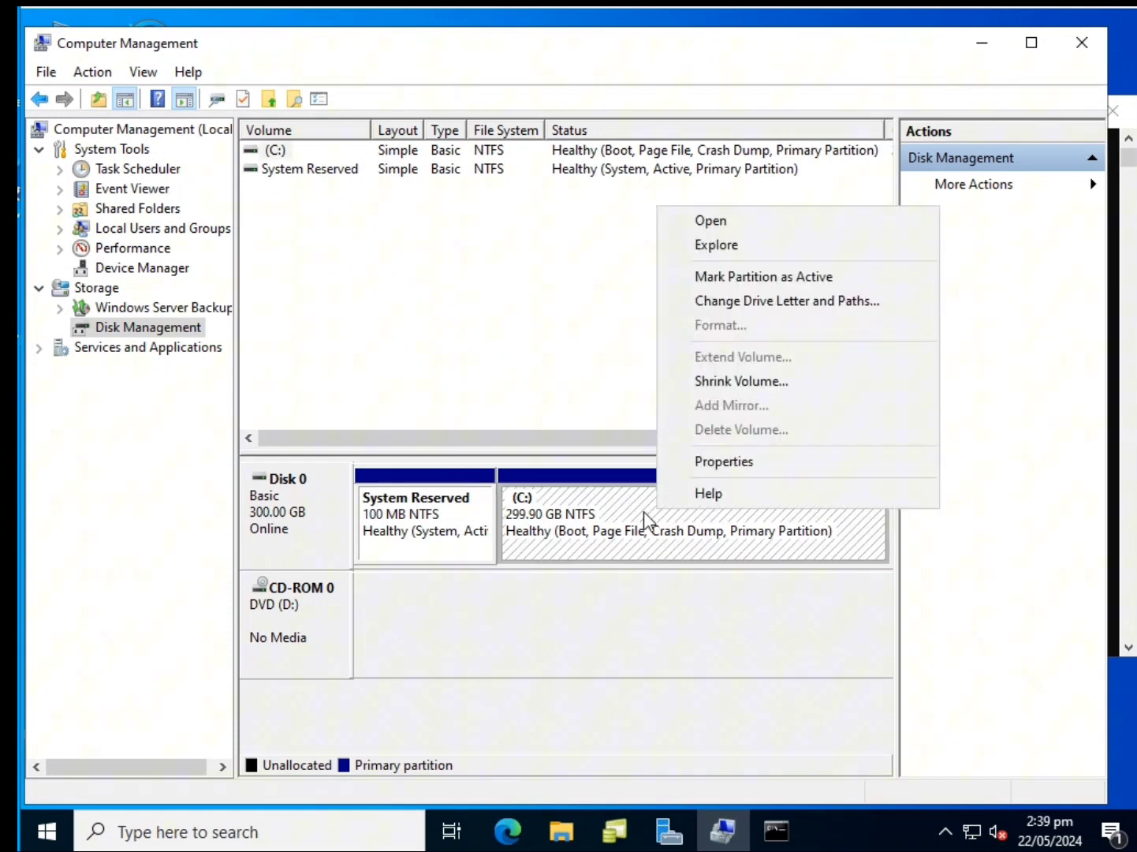
key(Escape)
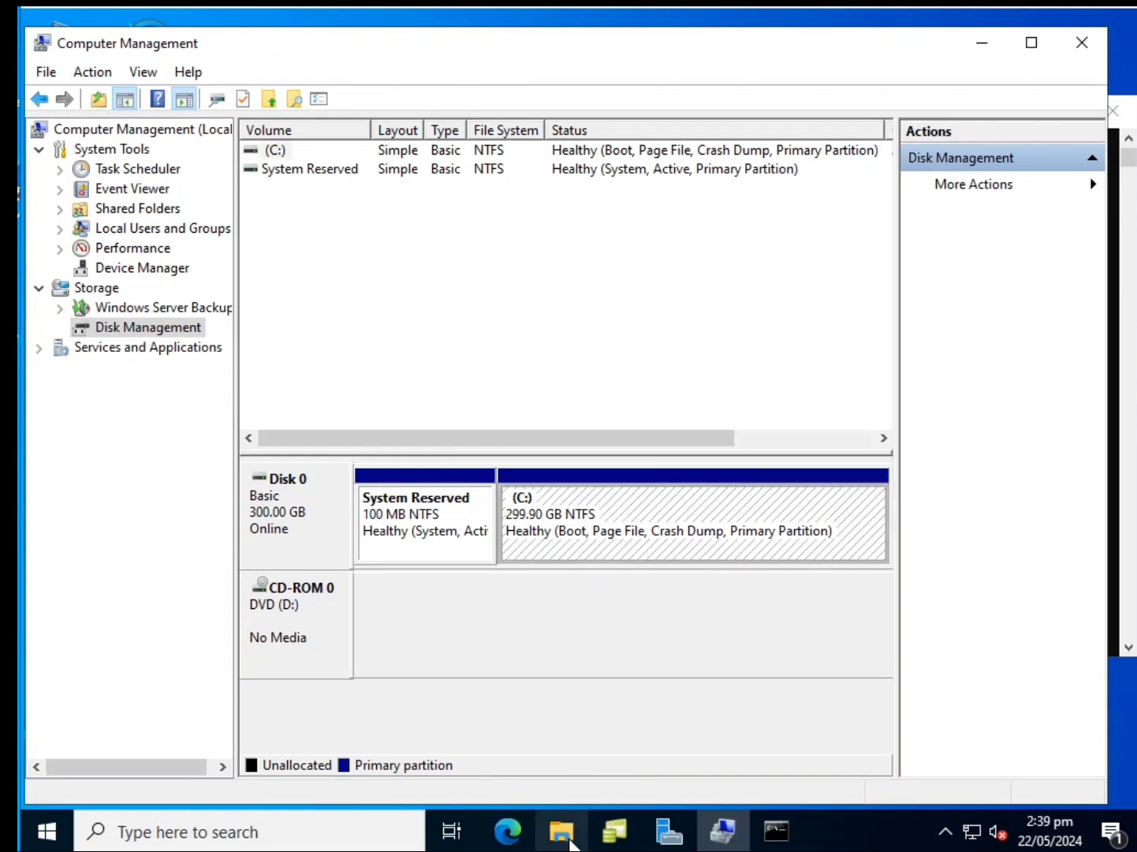
mouse_move(561, 830)
click(604, 761)
right_click(618, 684)
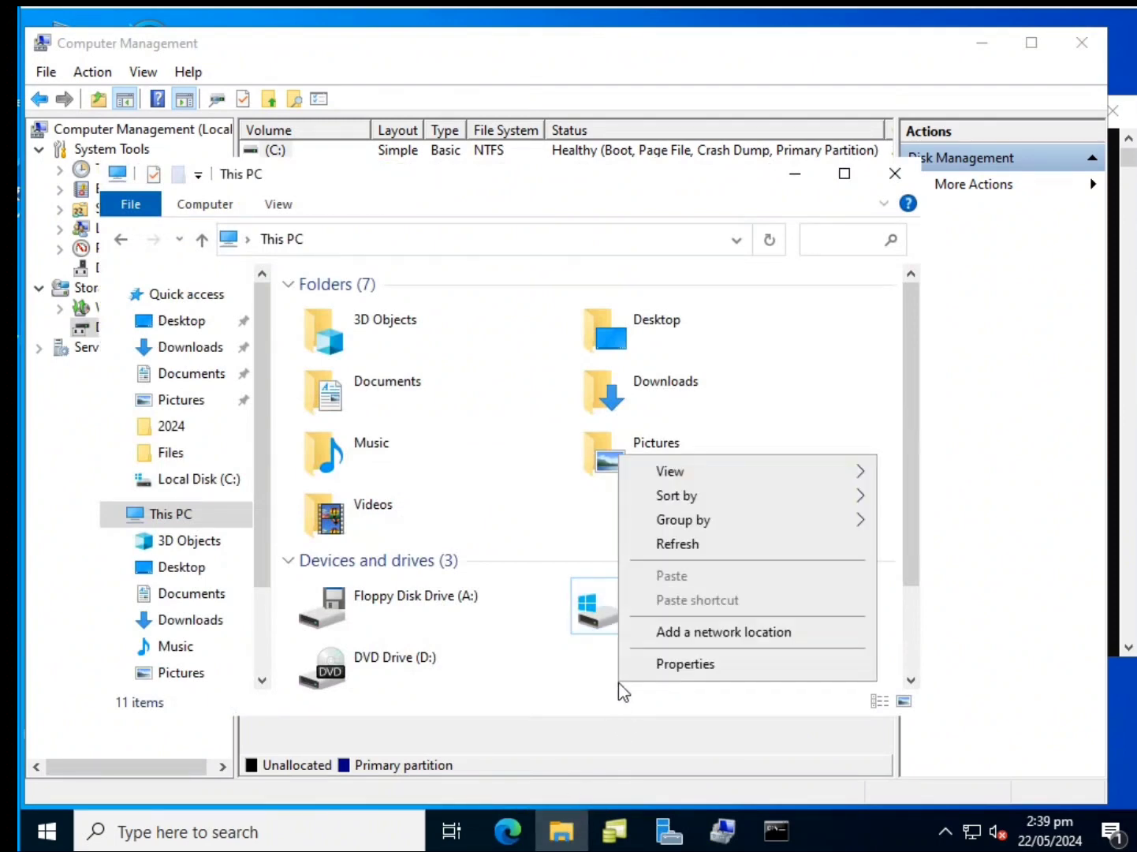
click(679, 545)
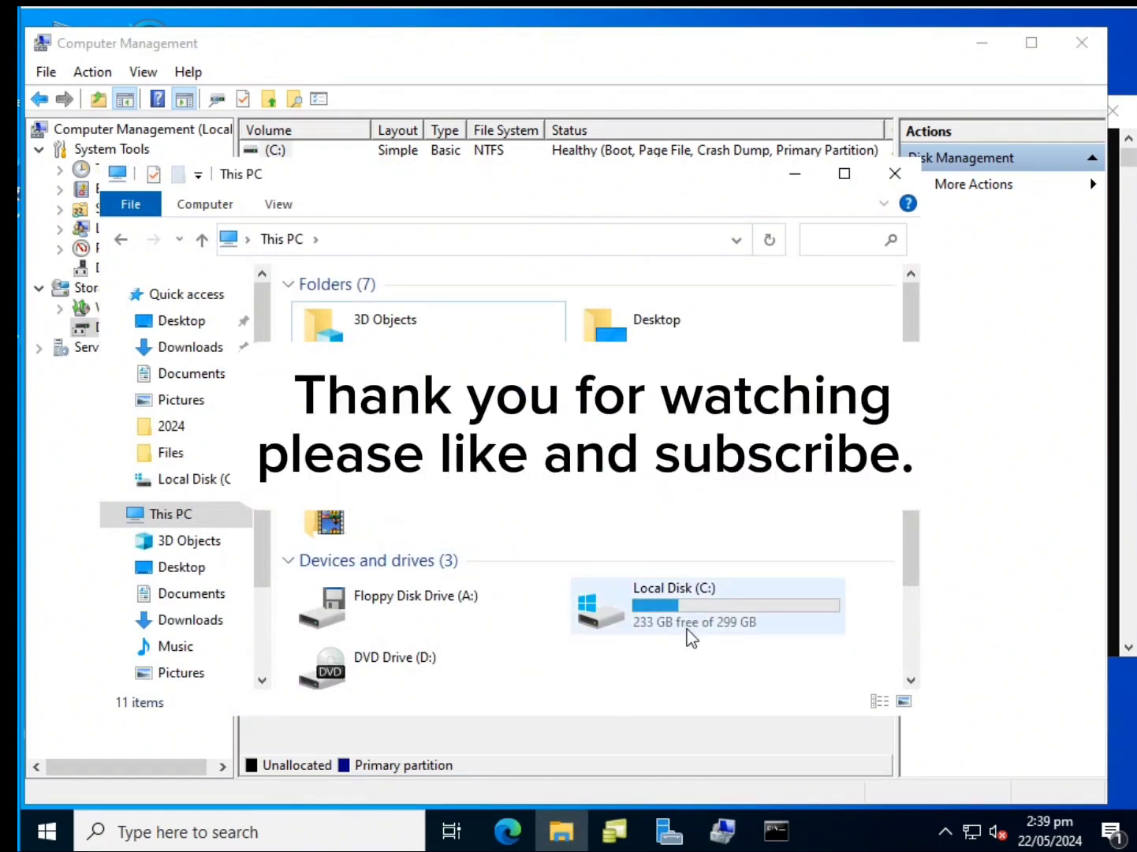